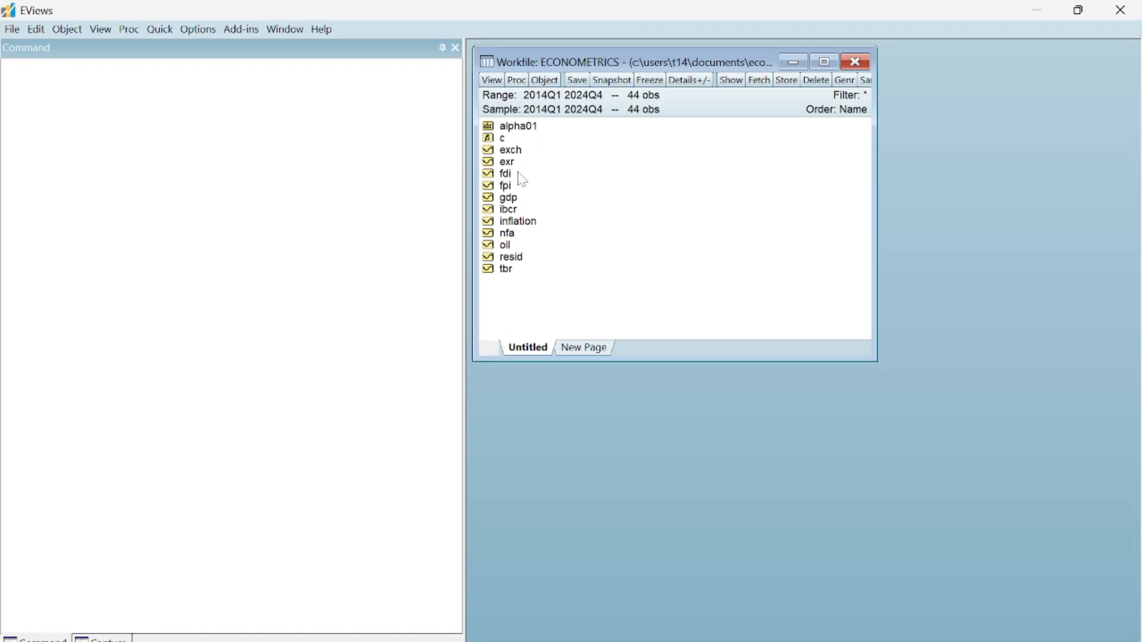
- Run an Augmented Dickey-Fuller test on the fdi series in level with intercept and Schwarz lag selection, and freeze the output as a table
double_click(515, 175)
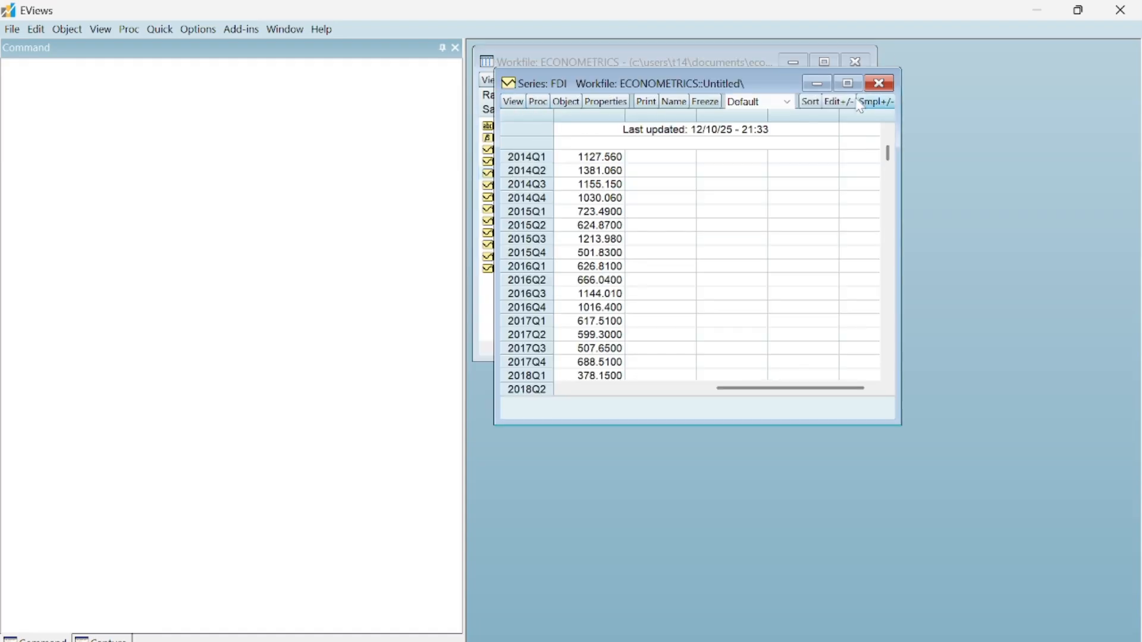
click(883, 86)
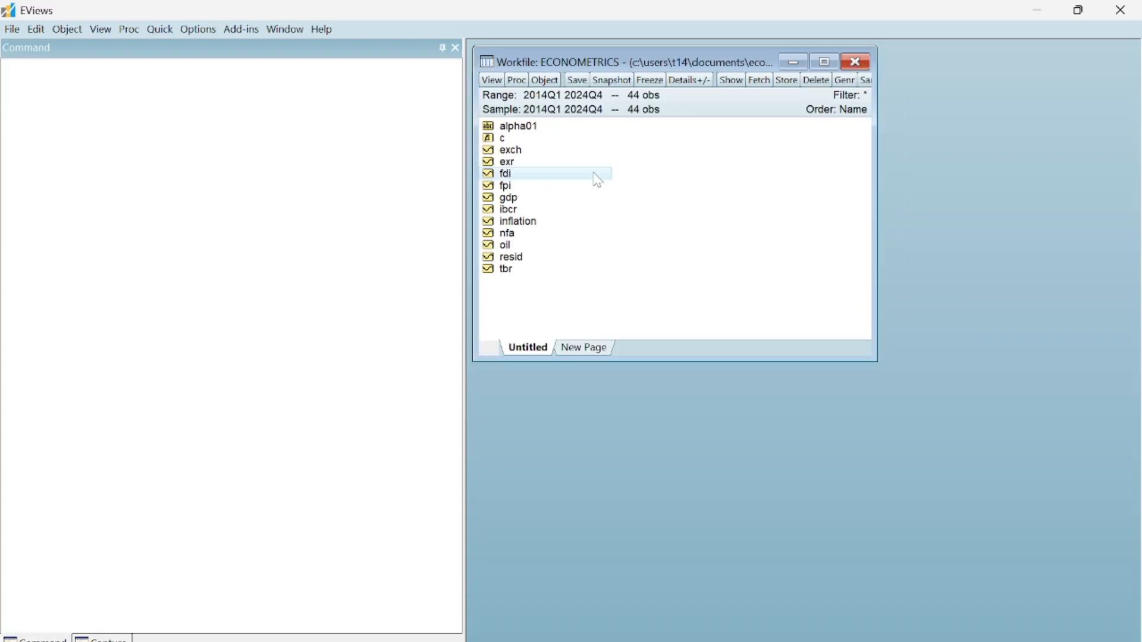
double_click(516, 176)
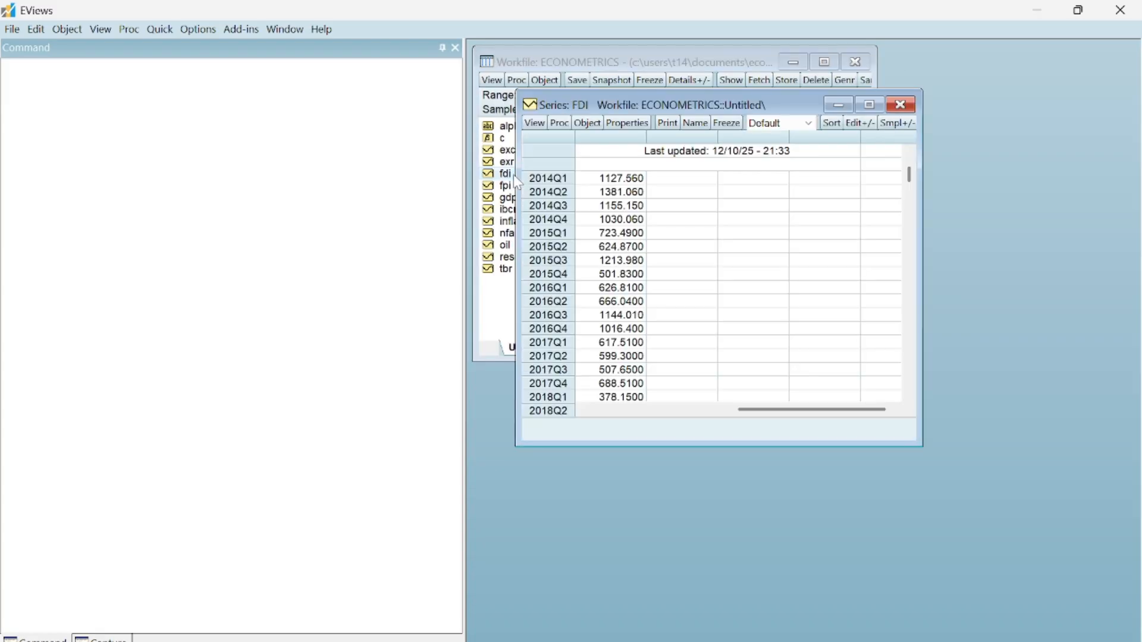
click(534, 123)
mouse_move(591, 177)
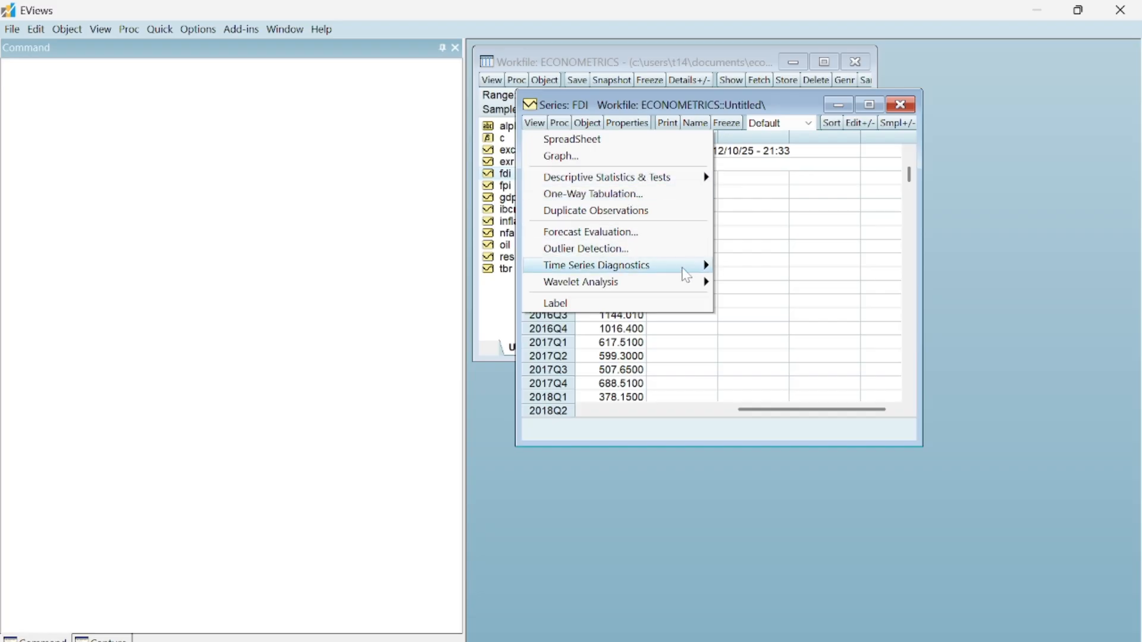
mouse_move(697, 265)
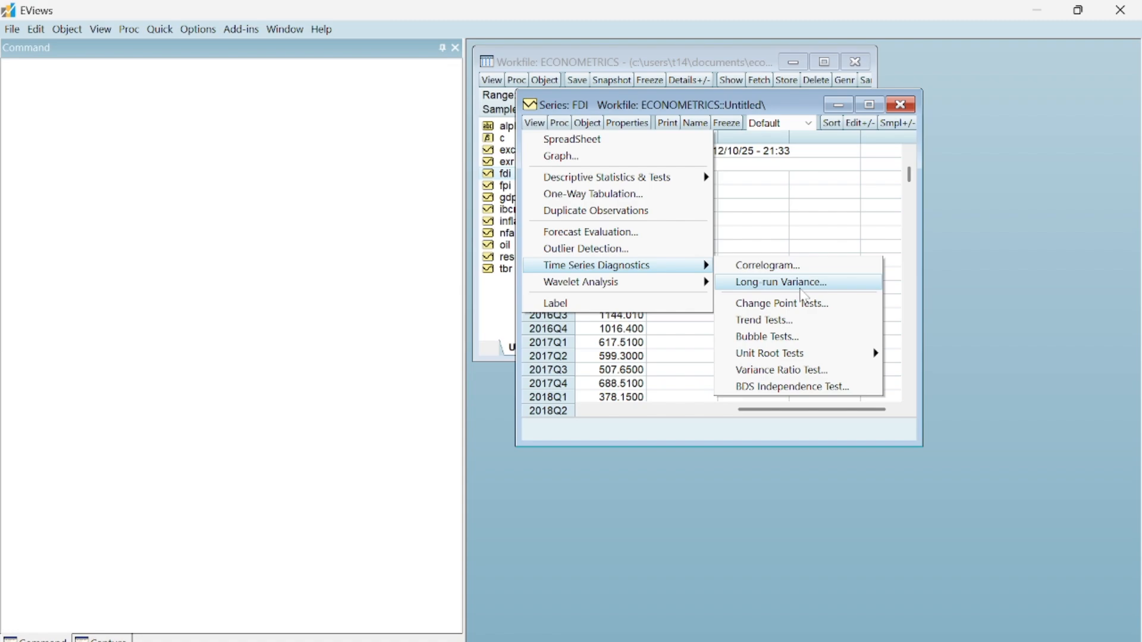
mouse_move(840, 359)
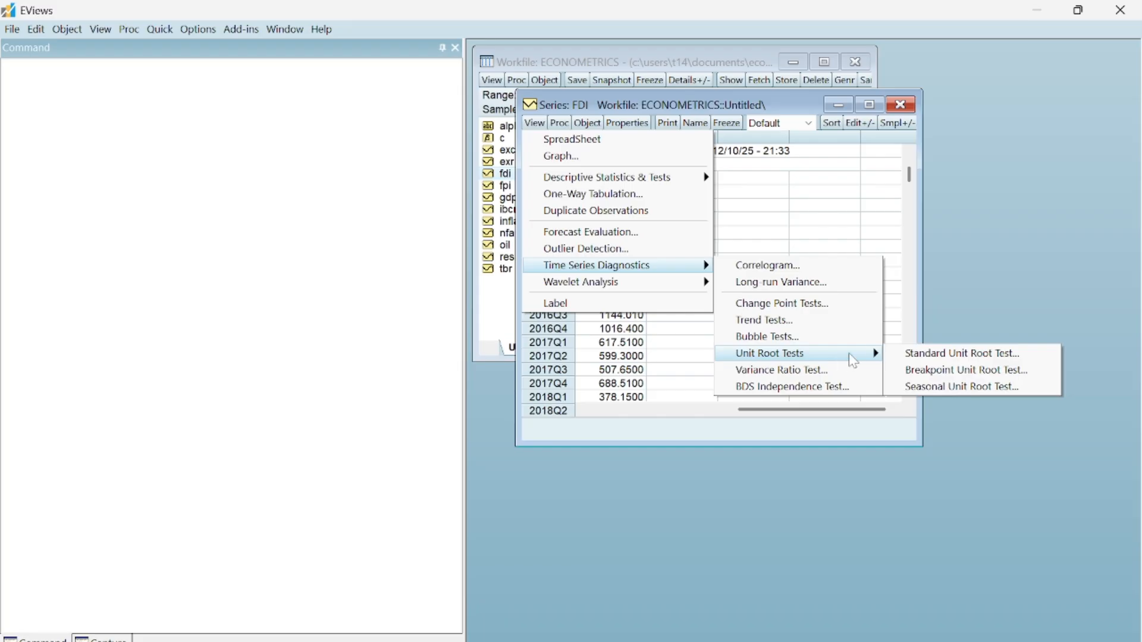
click(908, 352)
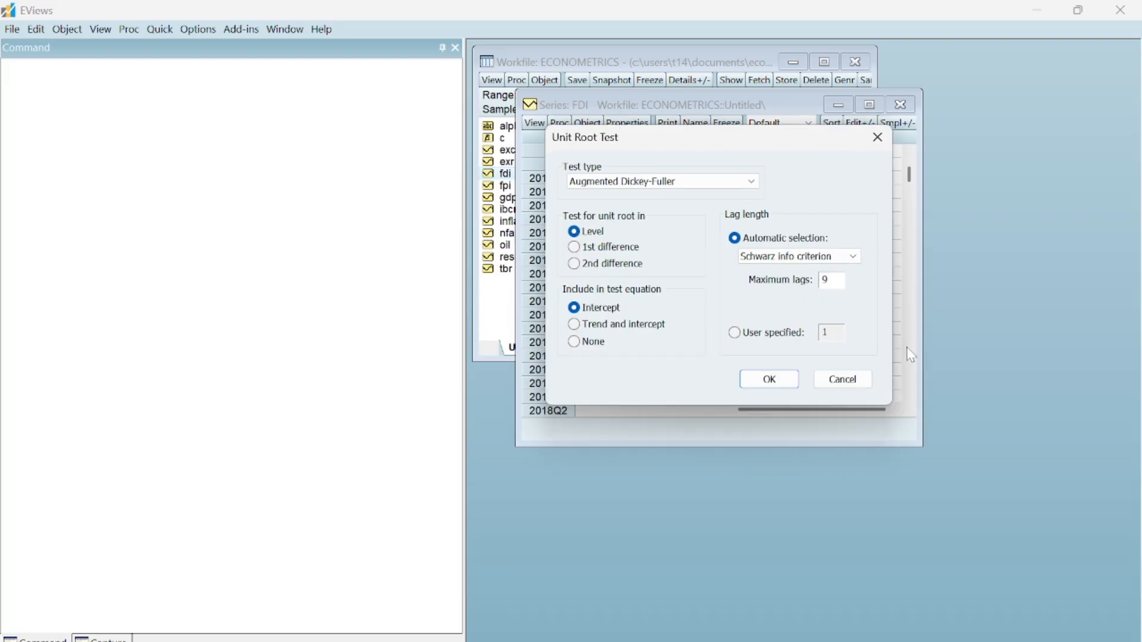
click(715, 185)
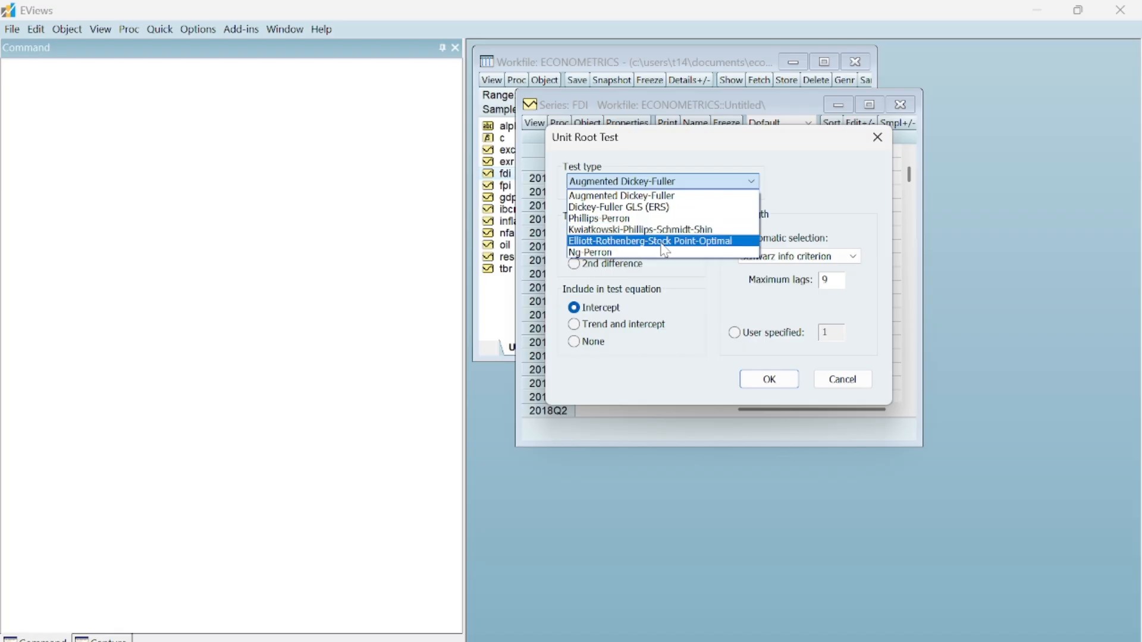
click(650, 201)
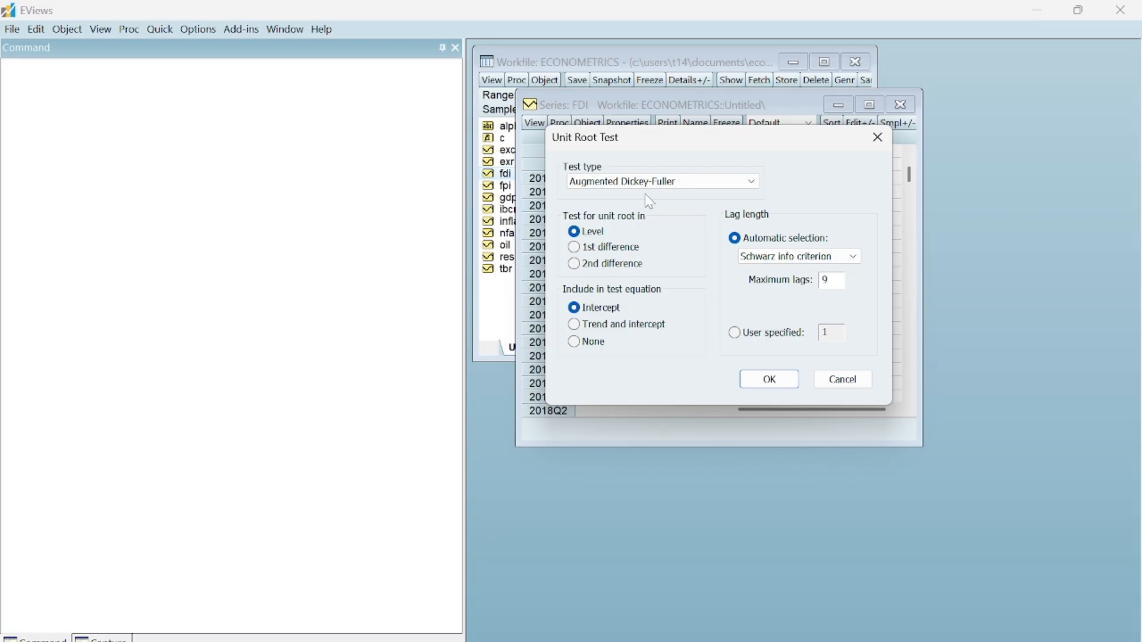
click(681, 182)
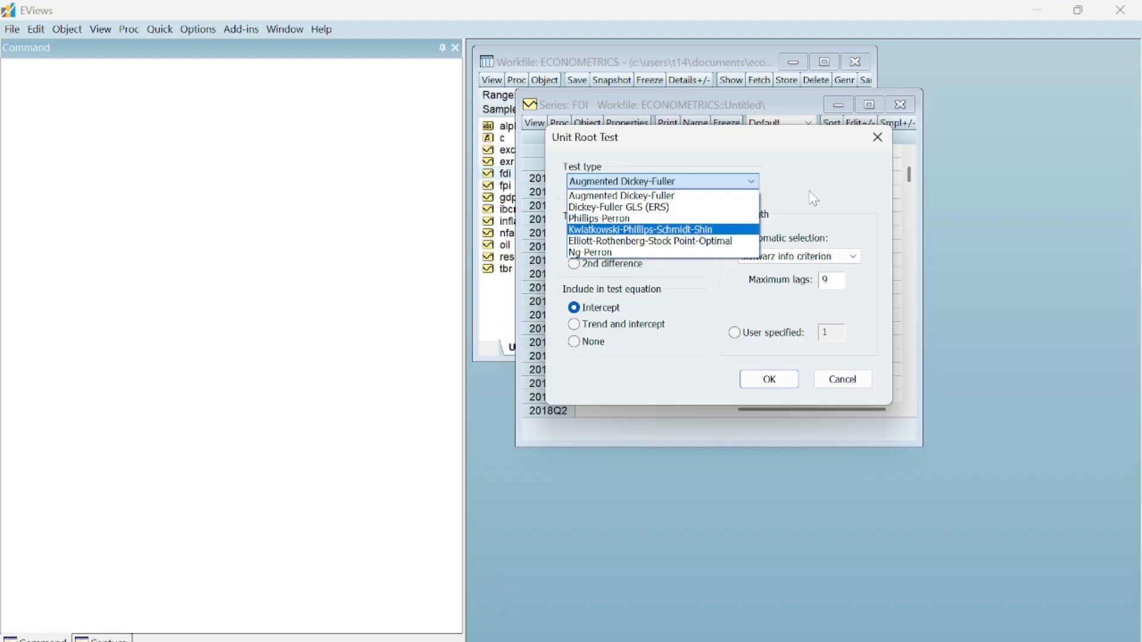
click(735, 190)
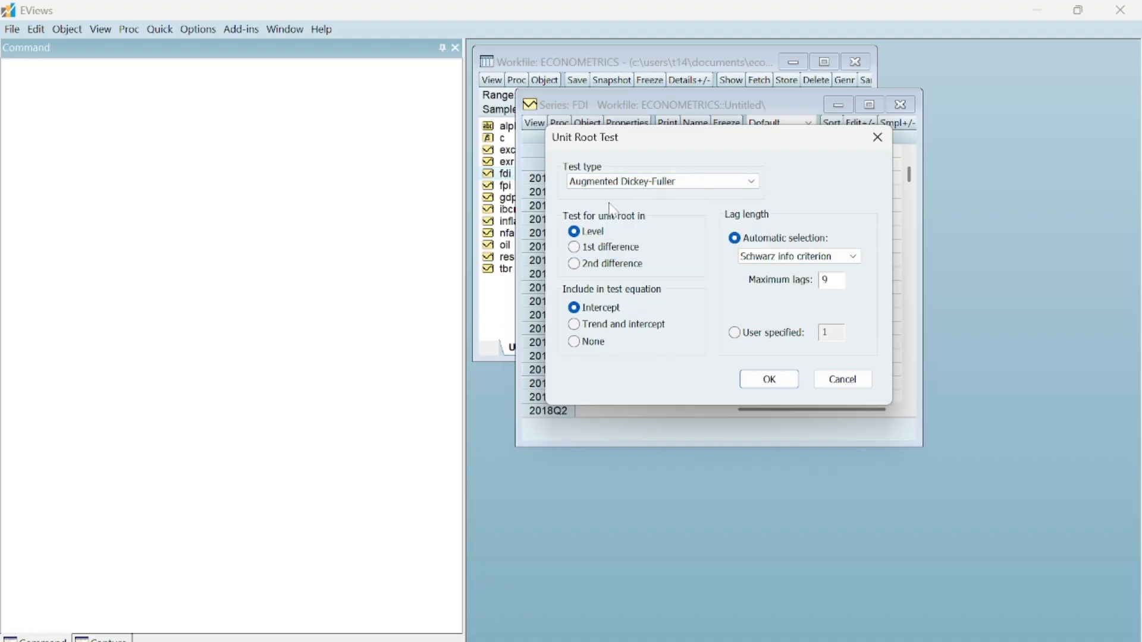
click(783, 386)
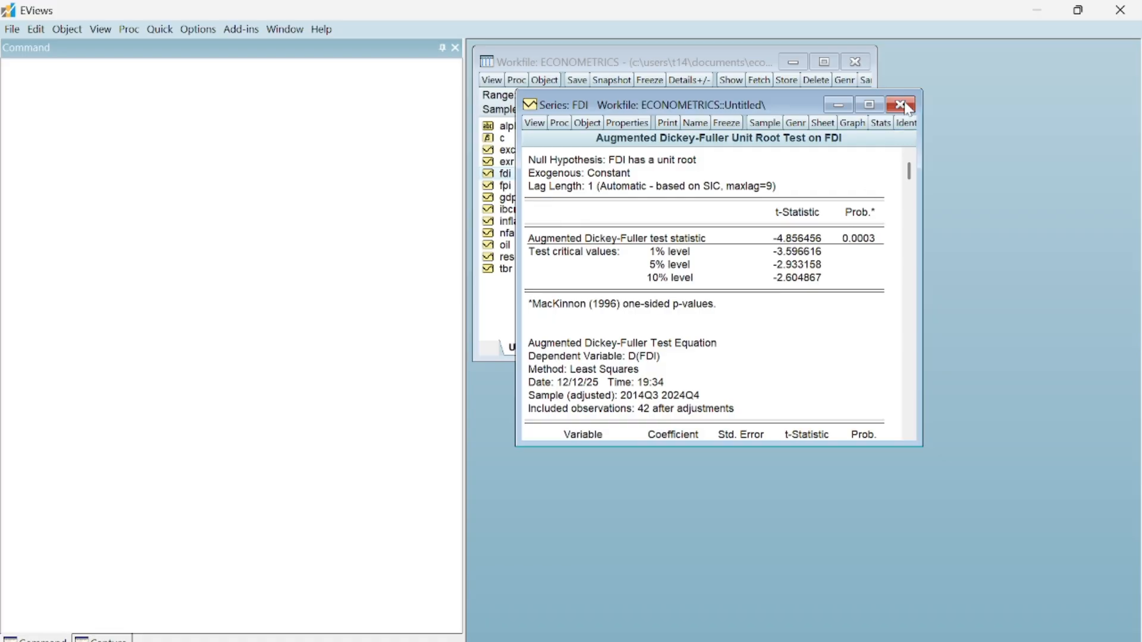
click(725, 126)
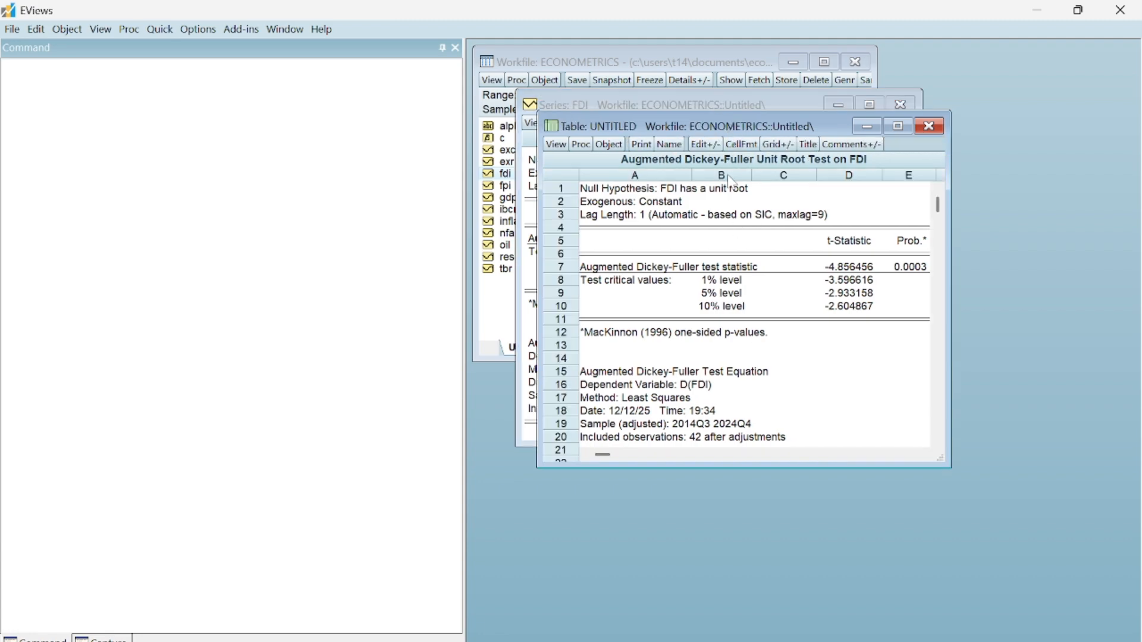
- Try to name the frozen FDI unit root table fdi_I(0)
click(670, 144)
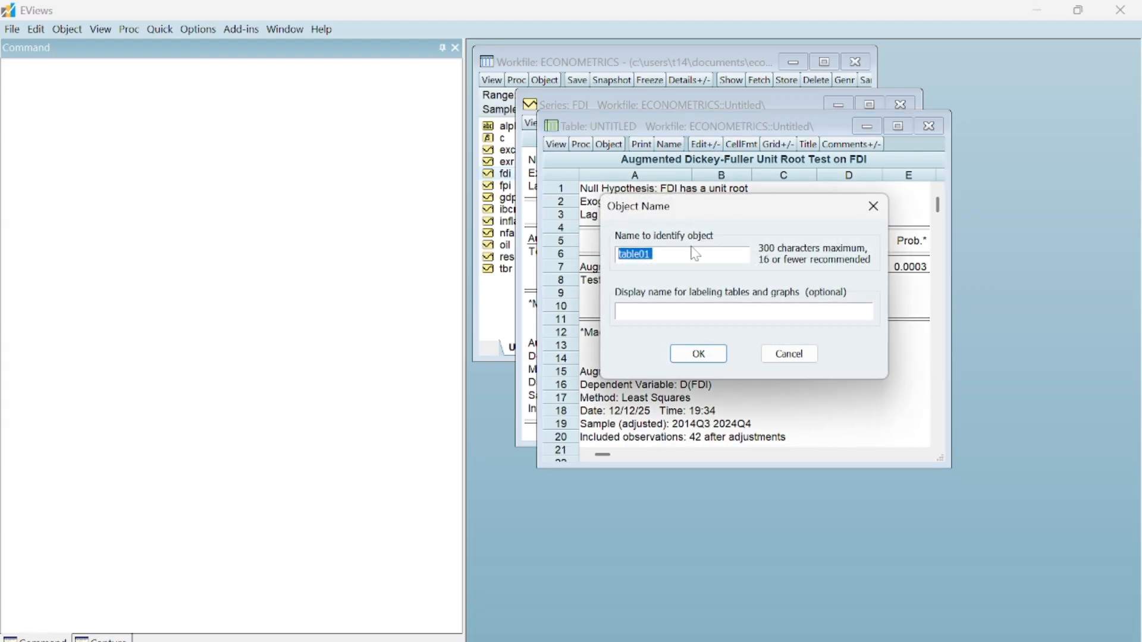
key(End)
key(BackSpace)
key(BackSpace)
key(BackSpace)
key(BackSpace)
key(BackSpace)
key(BackSpace)
key(BackSpace)
text(fdi_1(0))
click(698, 354)
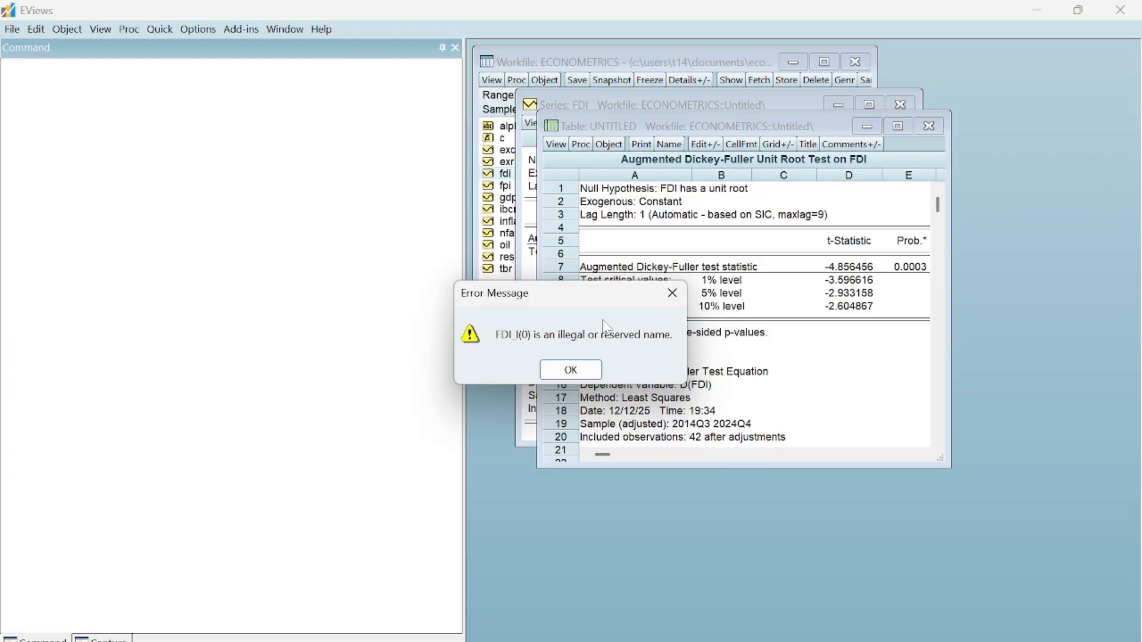
click(569, 371)
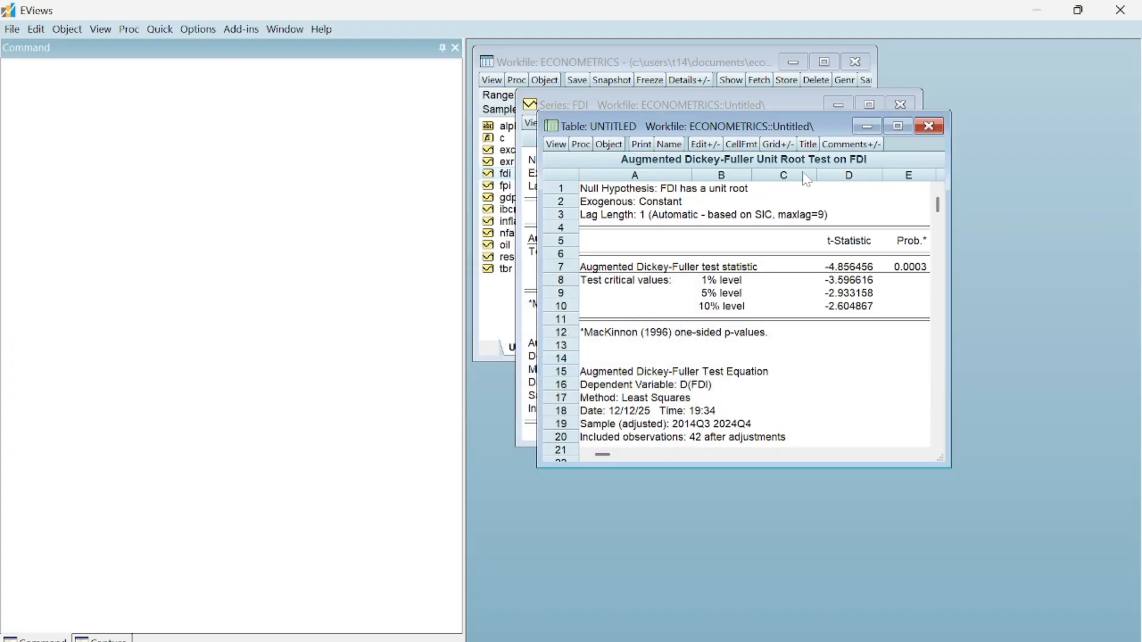
- Name the frozen FDI unit root table fdi_I0
click(669, 147)
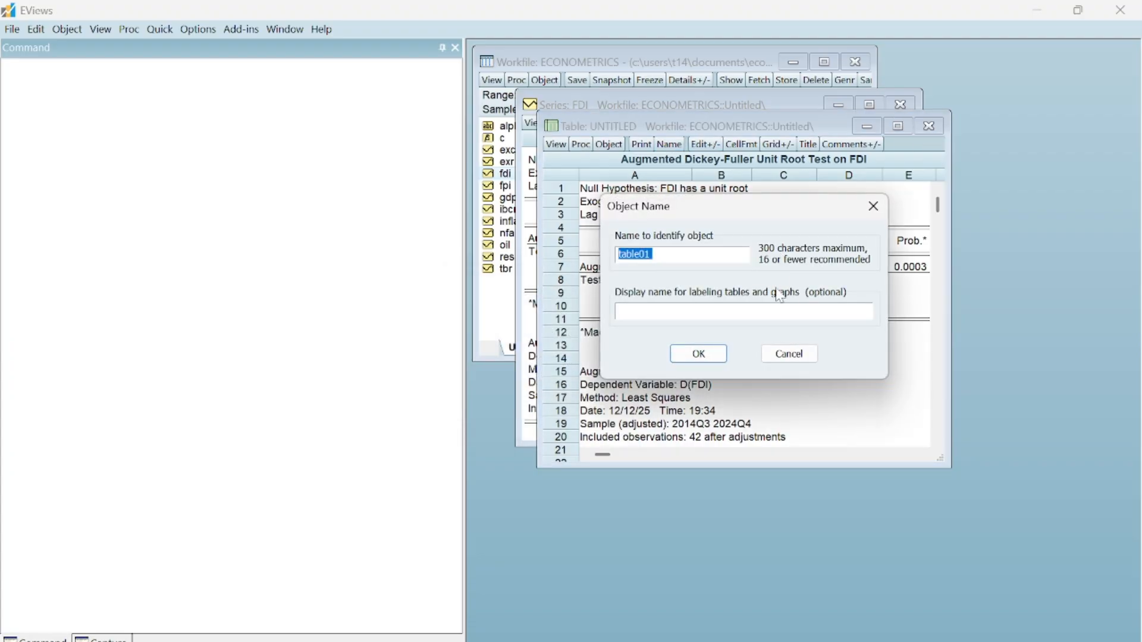
click(669, 254)
key(BackSpace)
key(BackSpace)
key(BackSpace)
key(BackSpace)
key(BackSpace)
key(BackSpace)
key(BackSpace)
text(fdi_10)
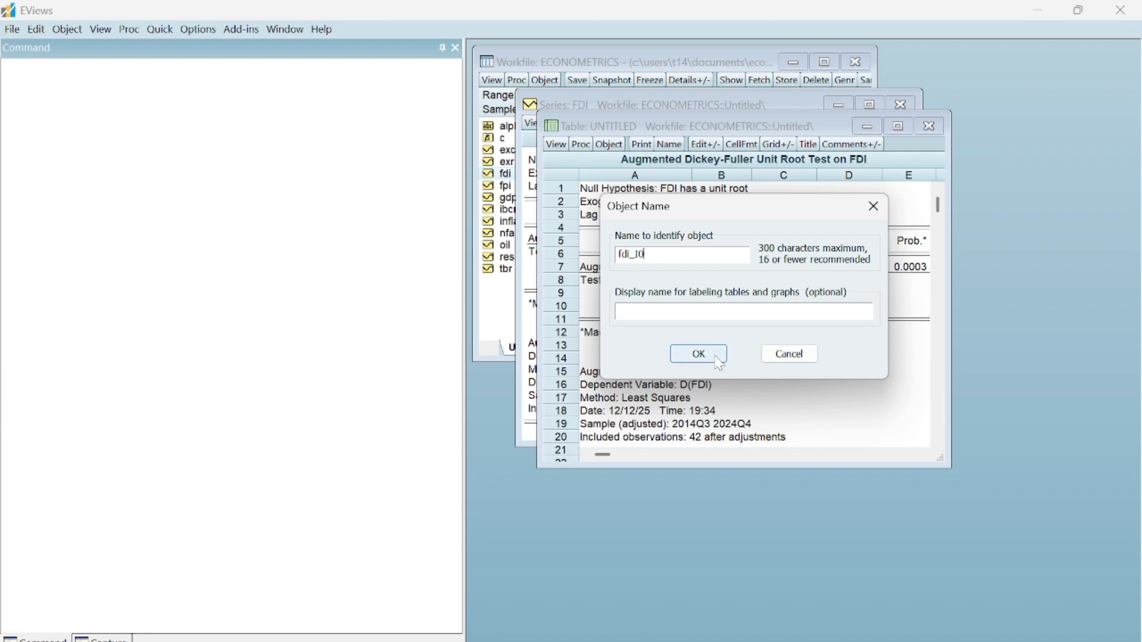
click(699, 355)
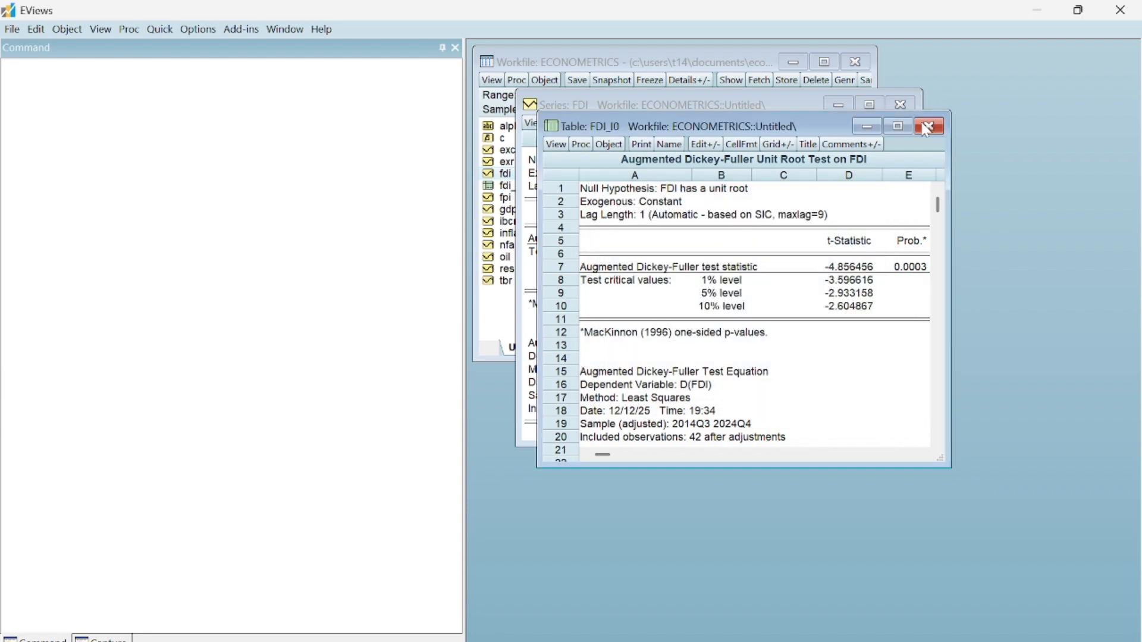
- Close the FDI table and series windows and save the workfile in double precision without compression
click(928, 128)
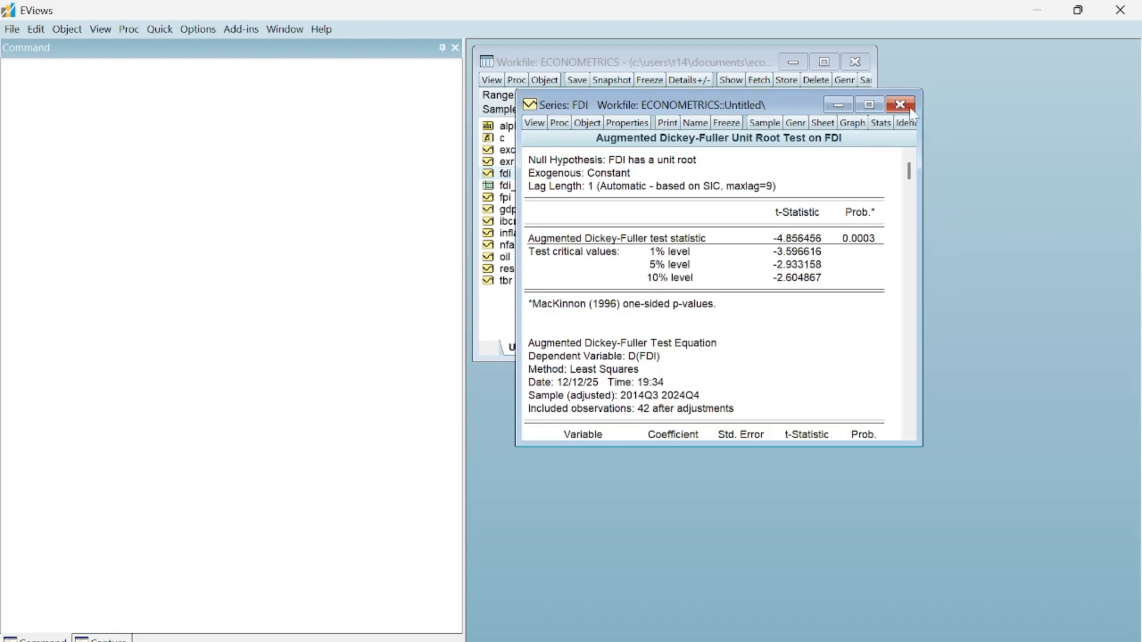
click(908, 107)
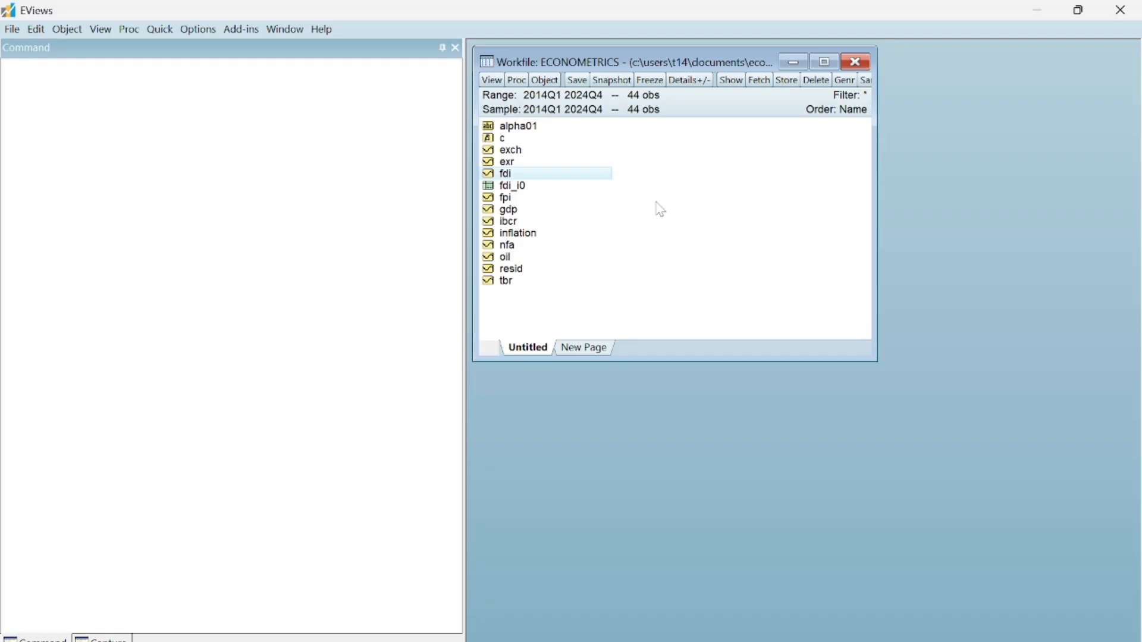
key(ctrl+s)
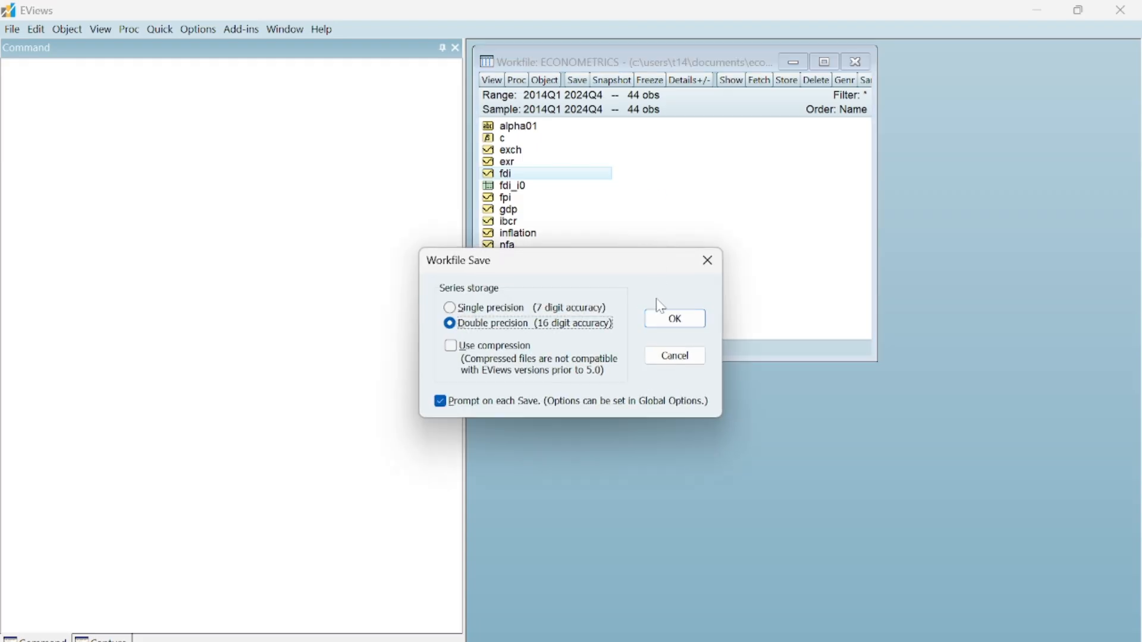
click(667, 321)
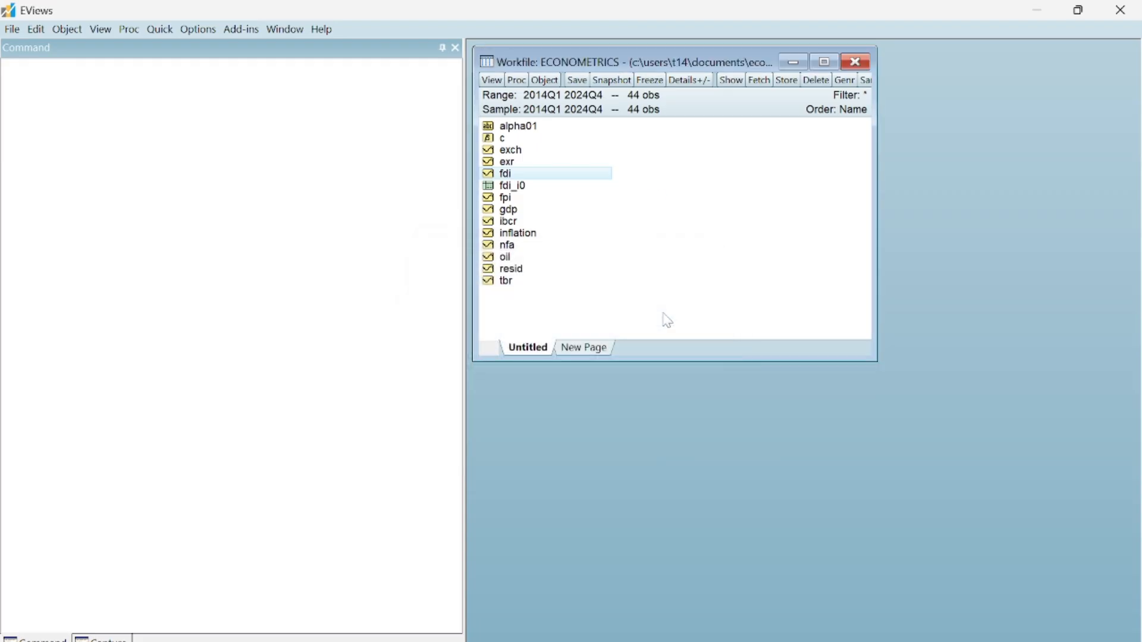
- Run a standard Augmented Dickey-Fuller unit root test on the fpi series in level with intercept and automatic Schwarz lag selection
double_click(509, 200)
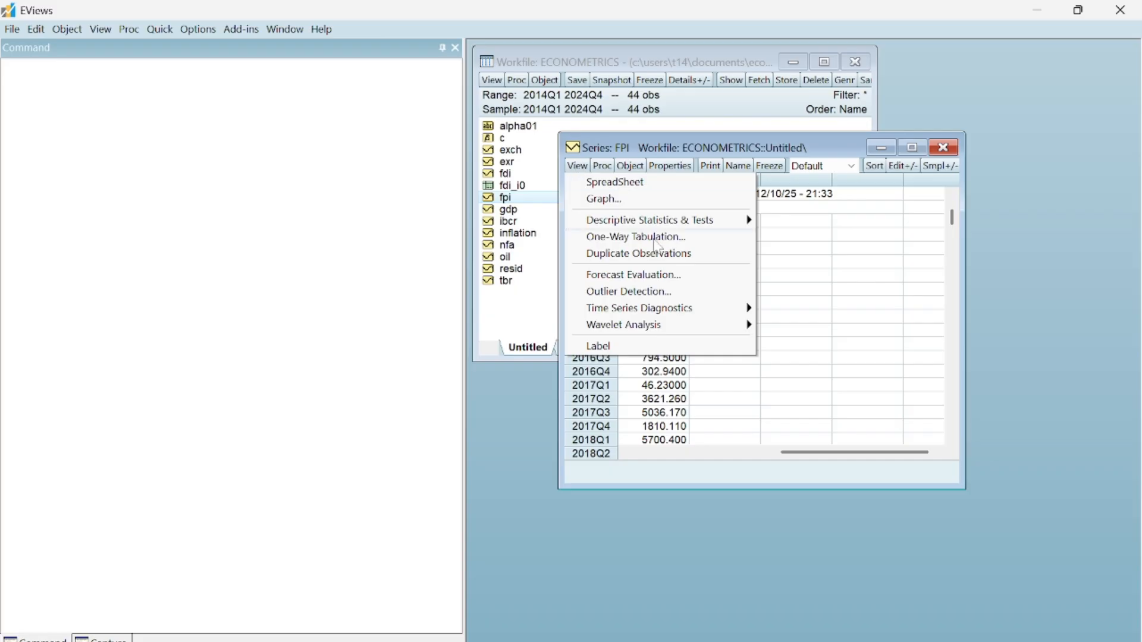
mouse_move(726, 320)
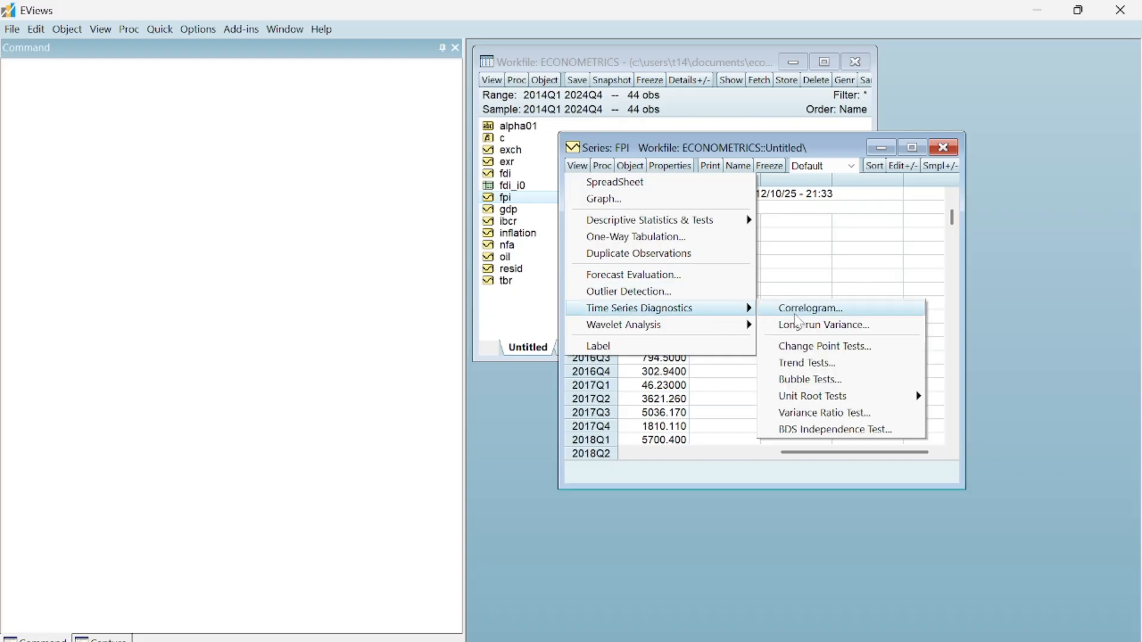
mouse_move(808, 402)
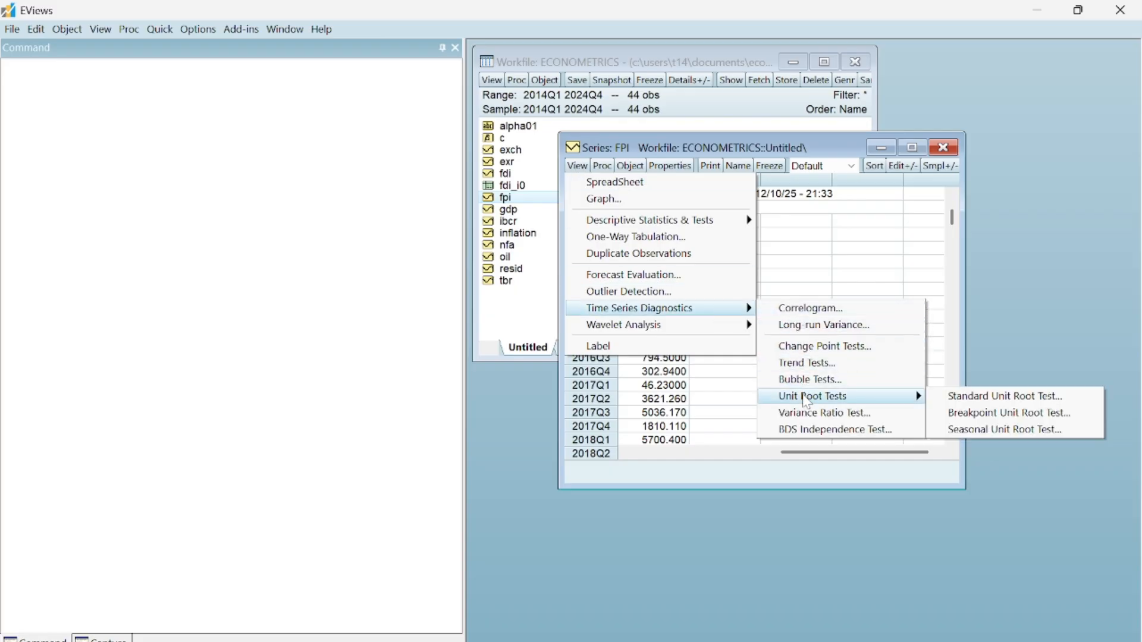
click(957, 399)
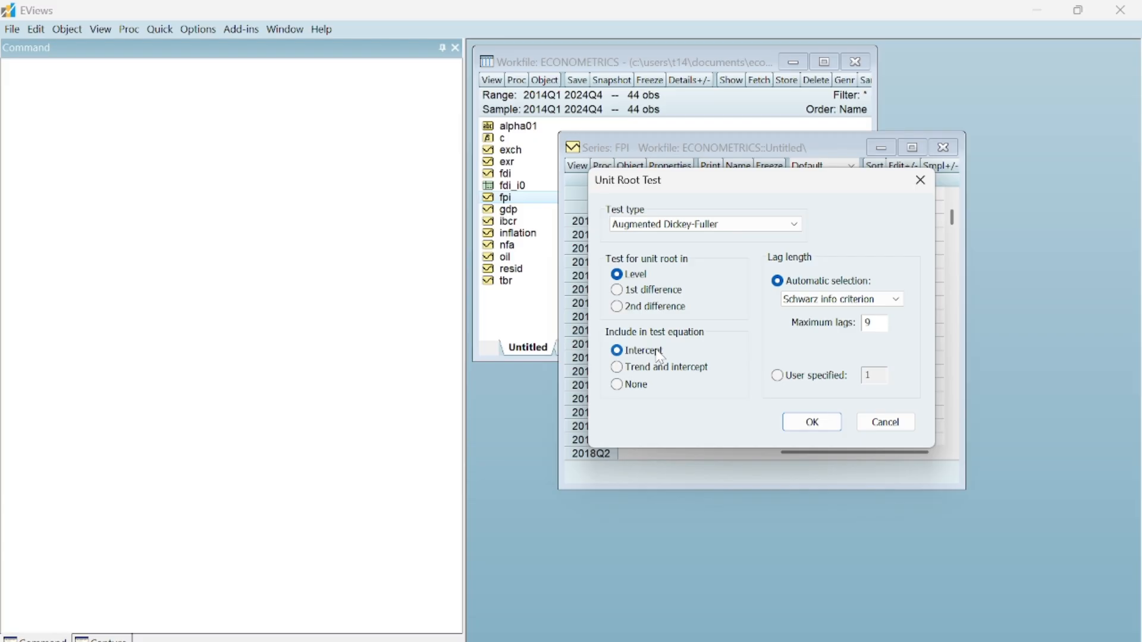
click(813, 423)
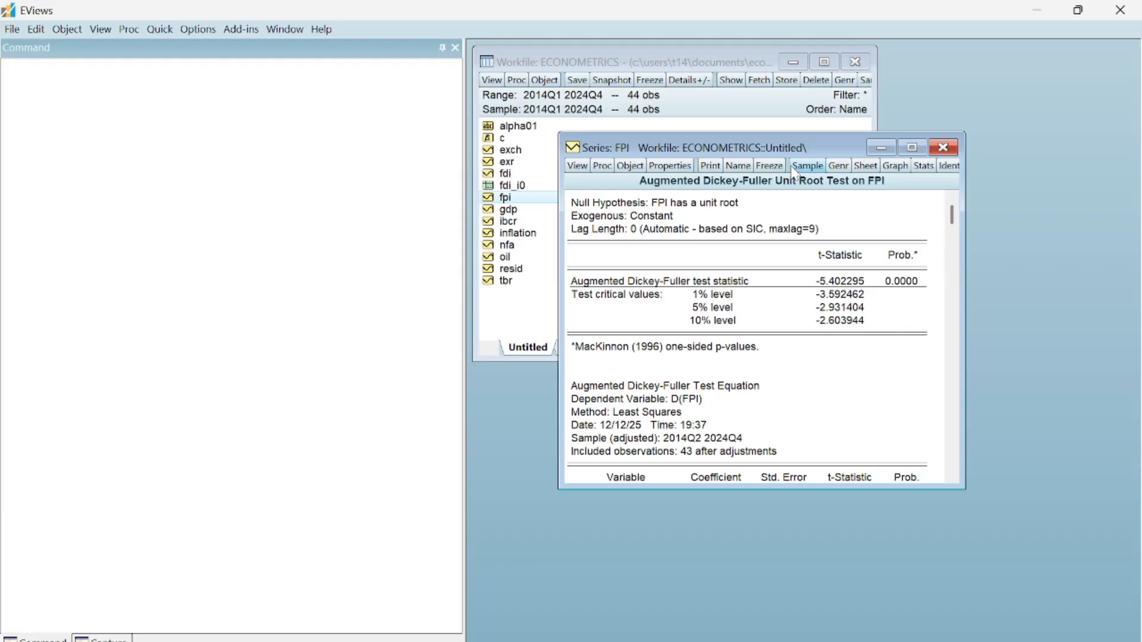
- Freeze the FPI unit root output as a table named Fpi_I0 and close the table and series windows
click(770, 166)
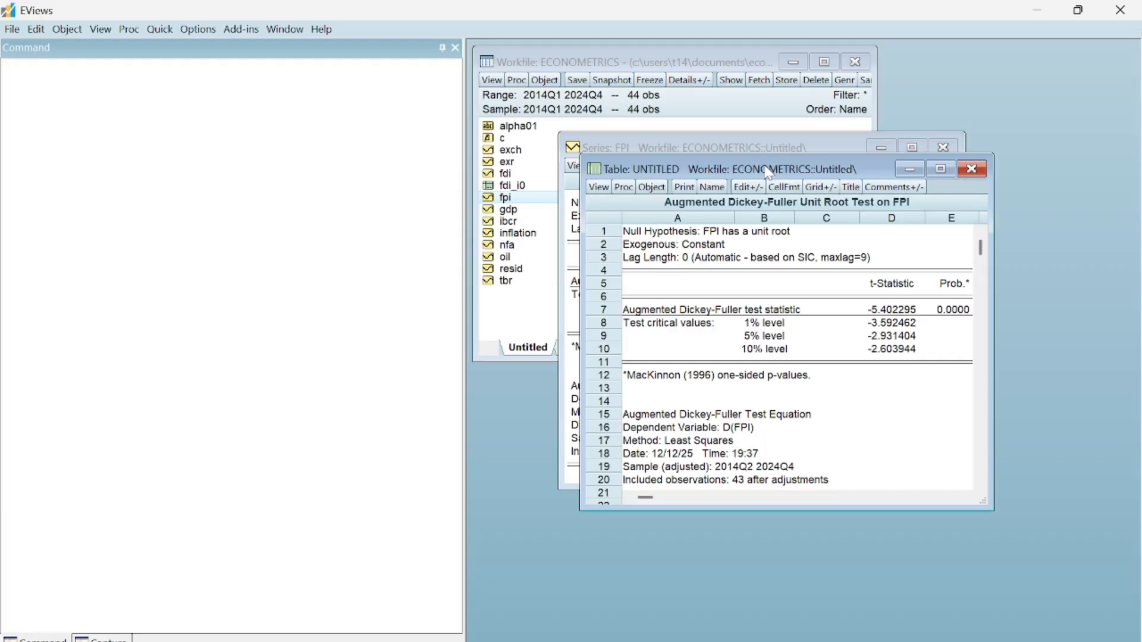
click(717, 189)
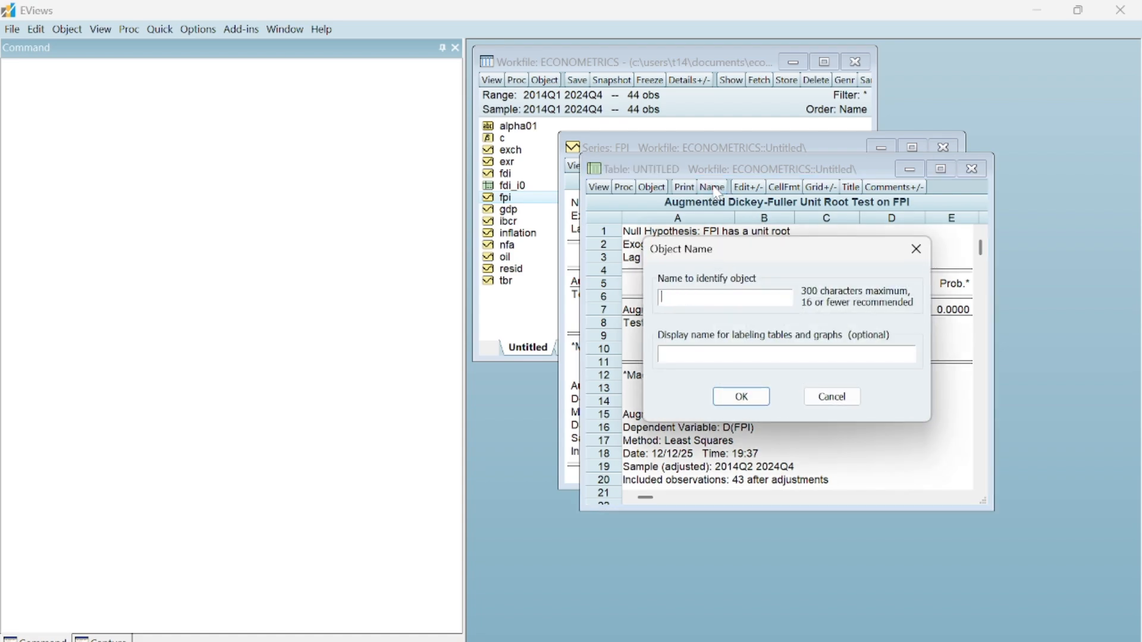
text(Fpi_I0)
key(Return)
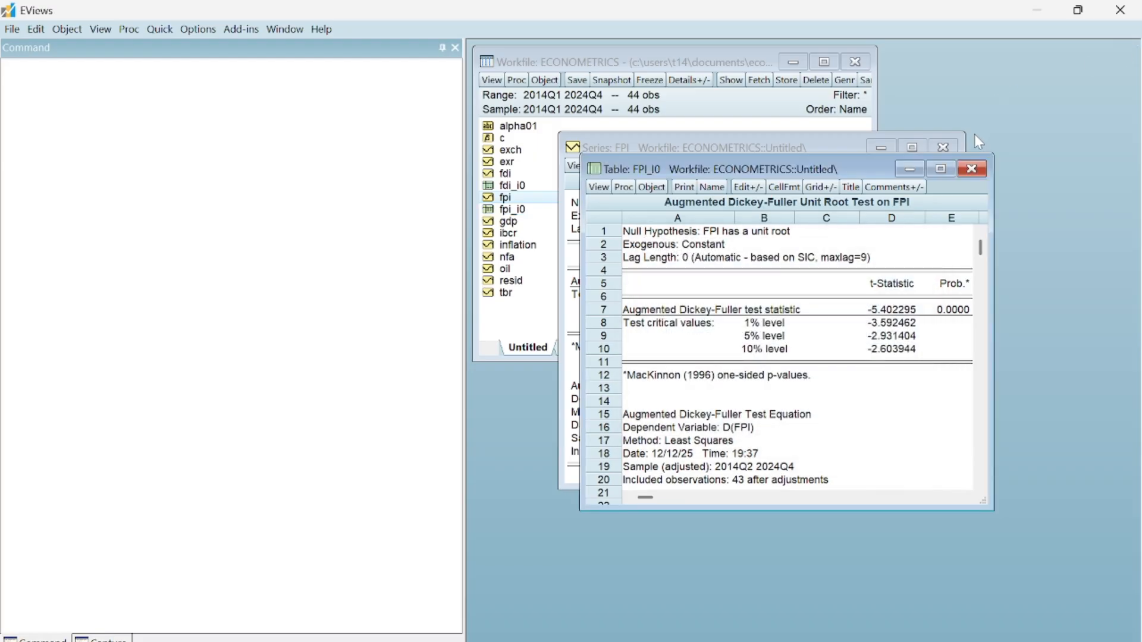
click(972, 170)
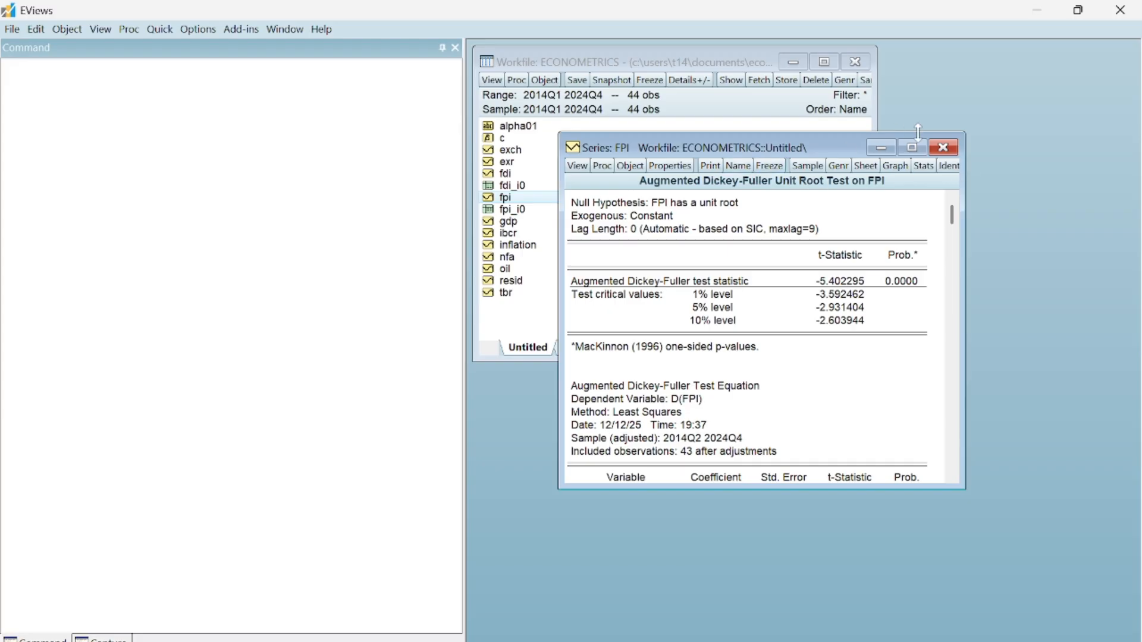
click(943, 149)
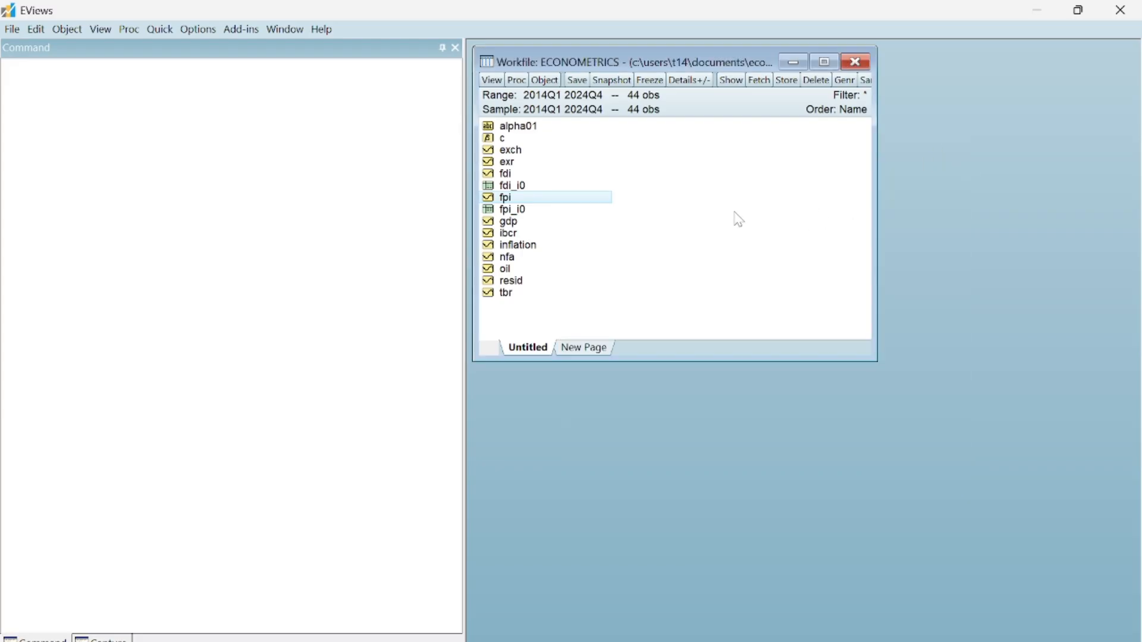
click(166, 30)
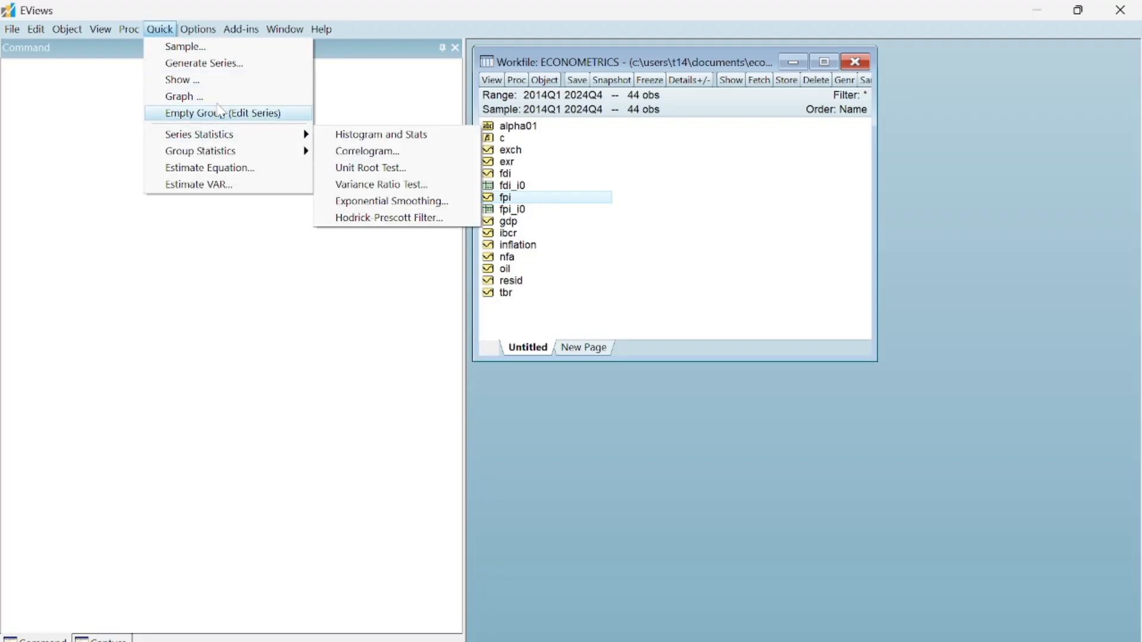
click(254, 178)
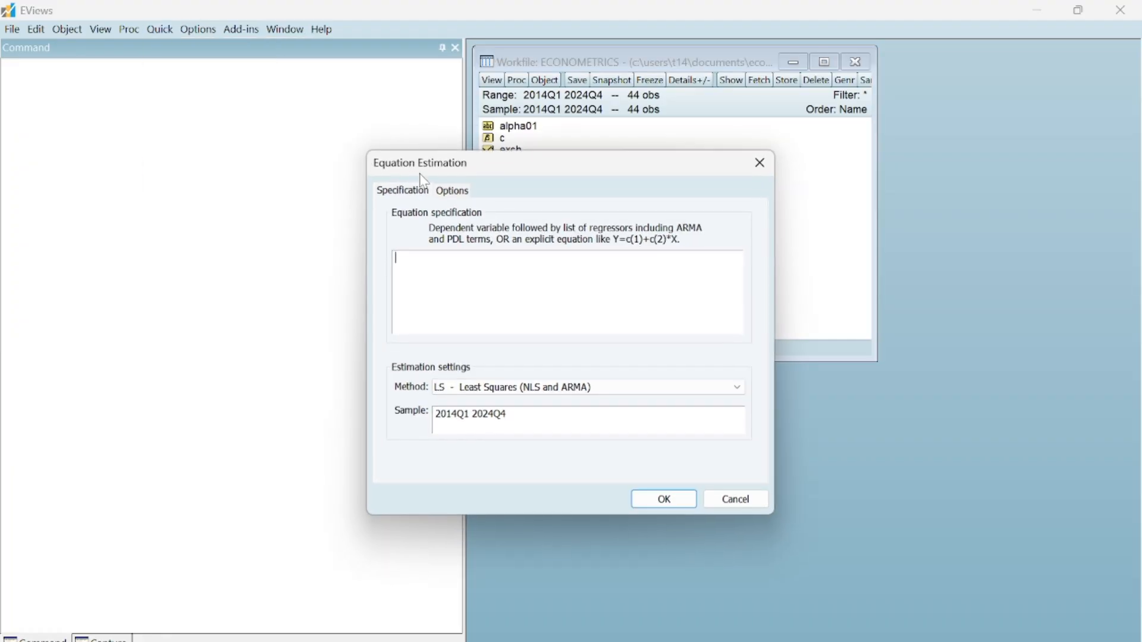
text(FPI)
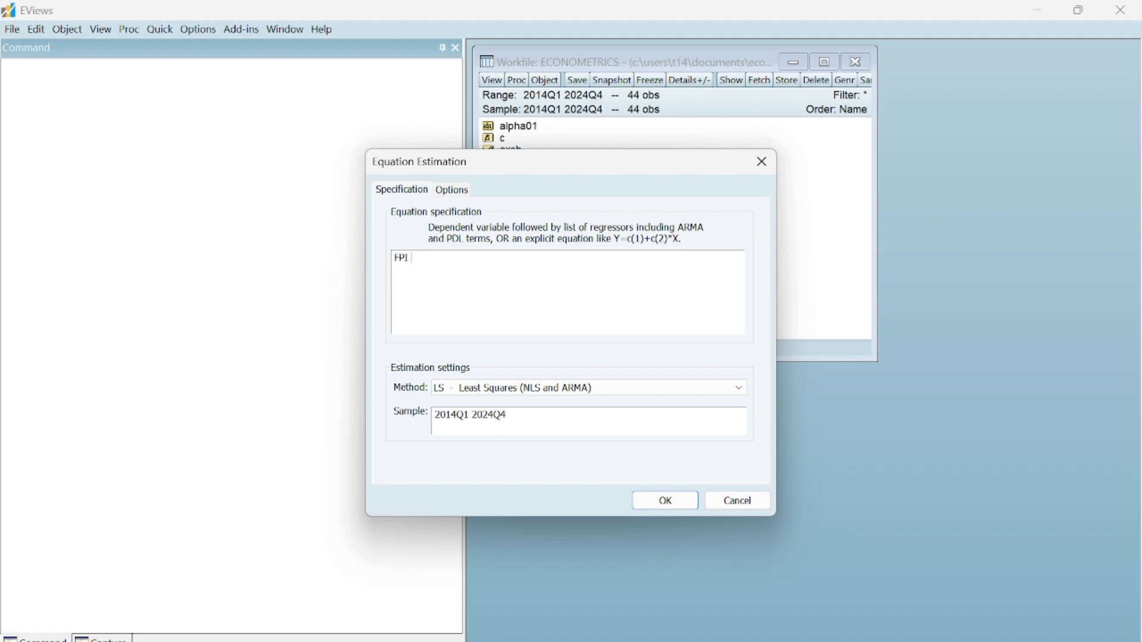
key(BackSpace)
key(BackSpace)
key(BackSpace)
text(pi @)
key(BackSpace)
text(c @trend)
key(Return)
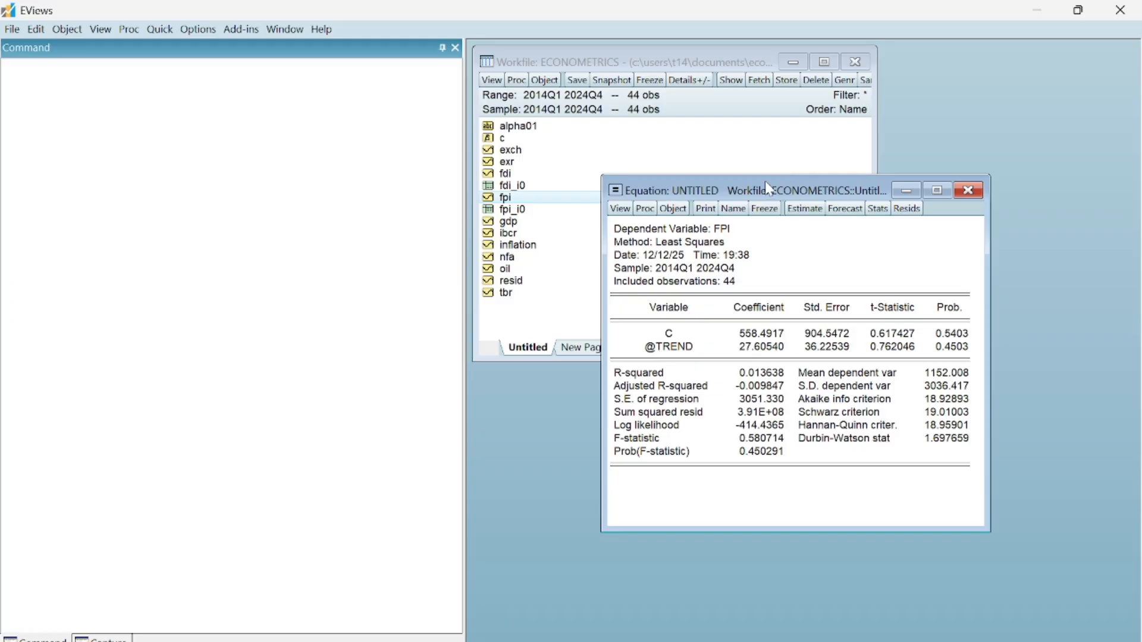
- Close the untitled FPI trend equation and delete it without naming it
drag(766, 183, 824, 179)
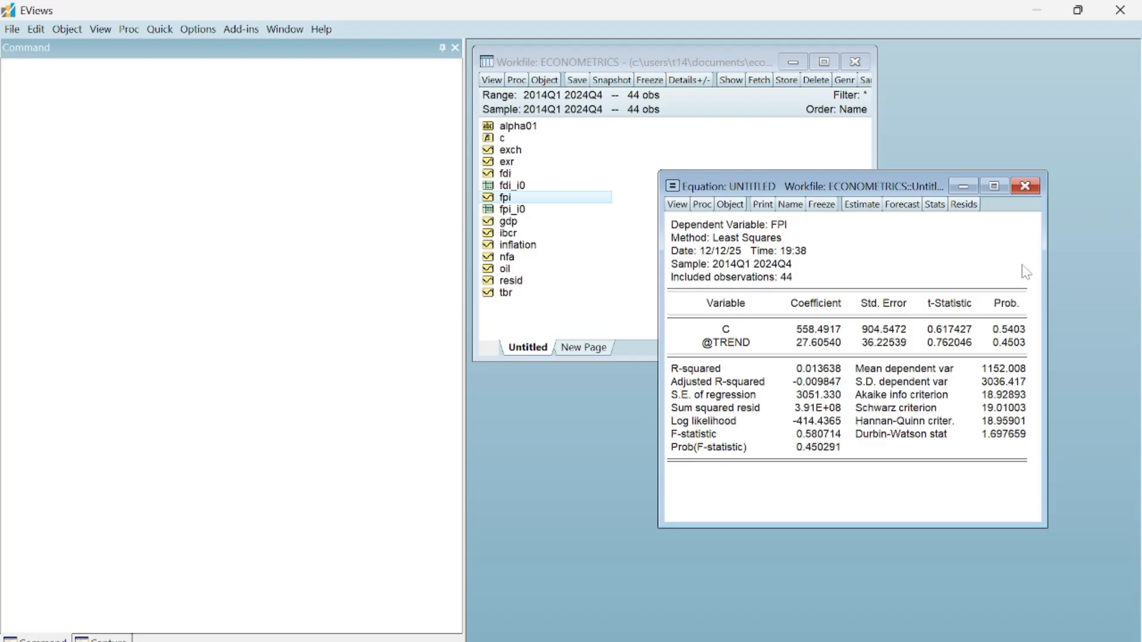
click(1037, 189)
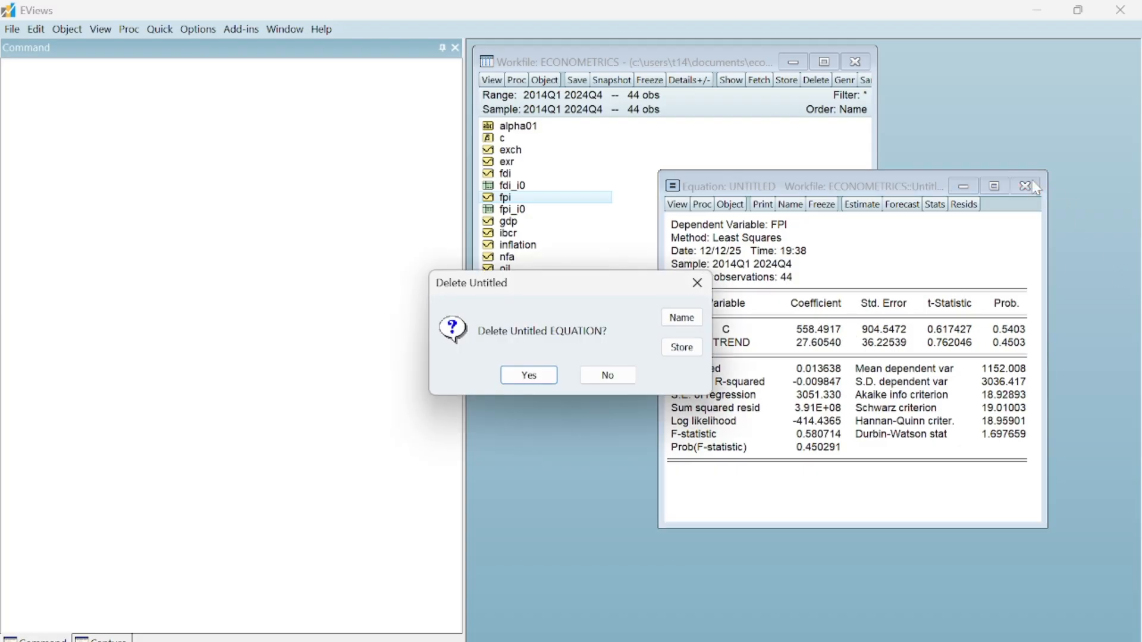
click(515, 381)
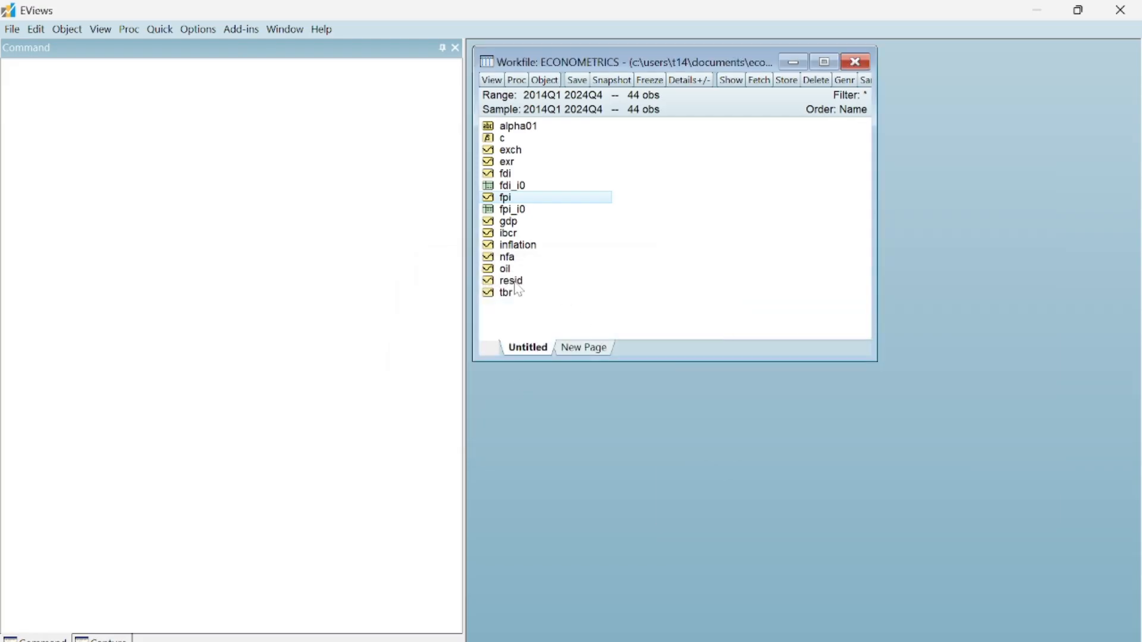
click(161, 30)
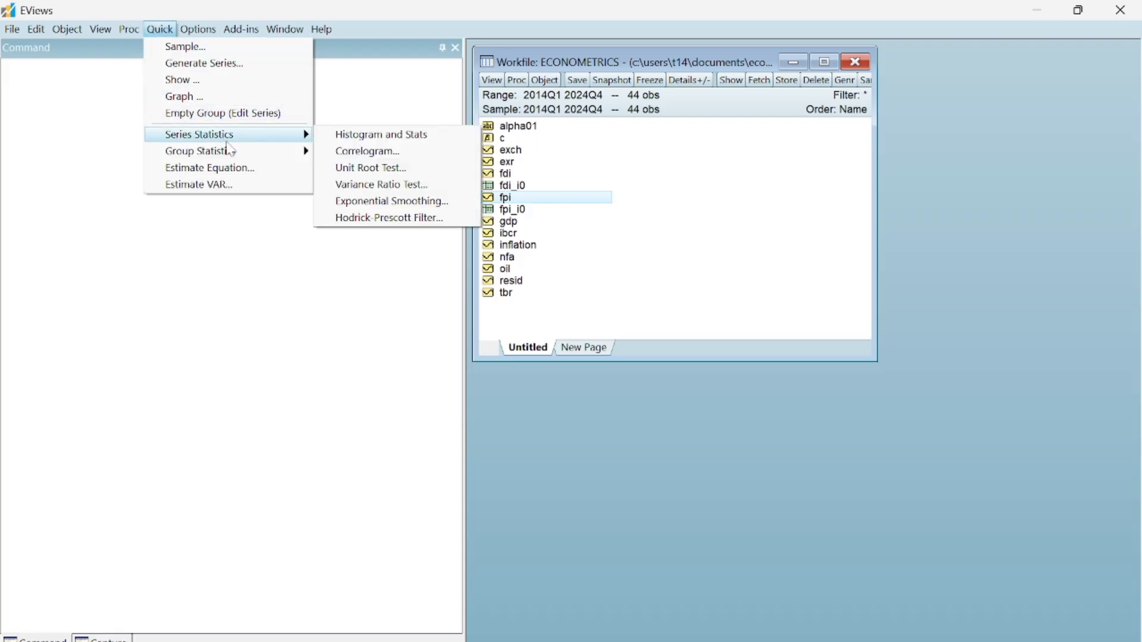
click(256, 171)
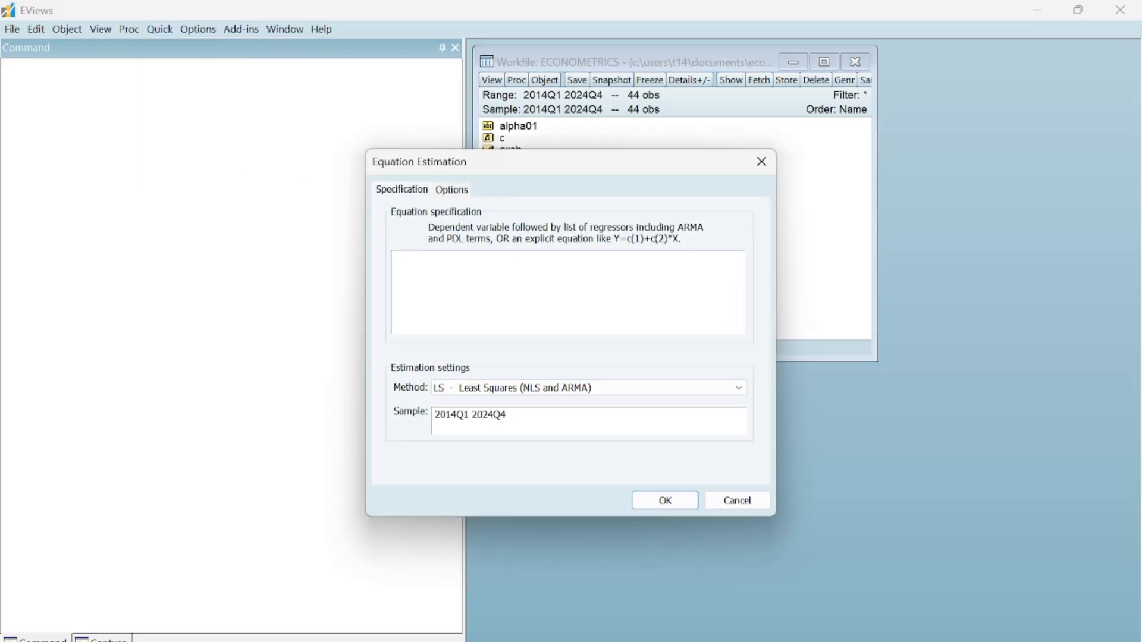
text(oil @)
key(BackSpace)
text(c @trend)
key(Return)
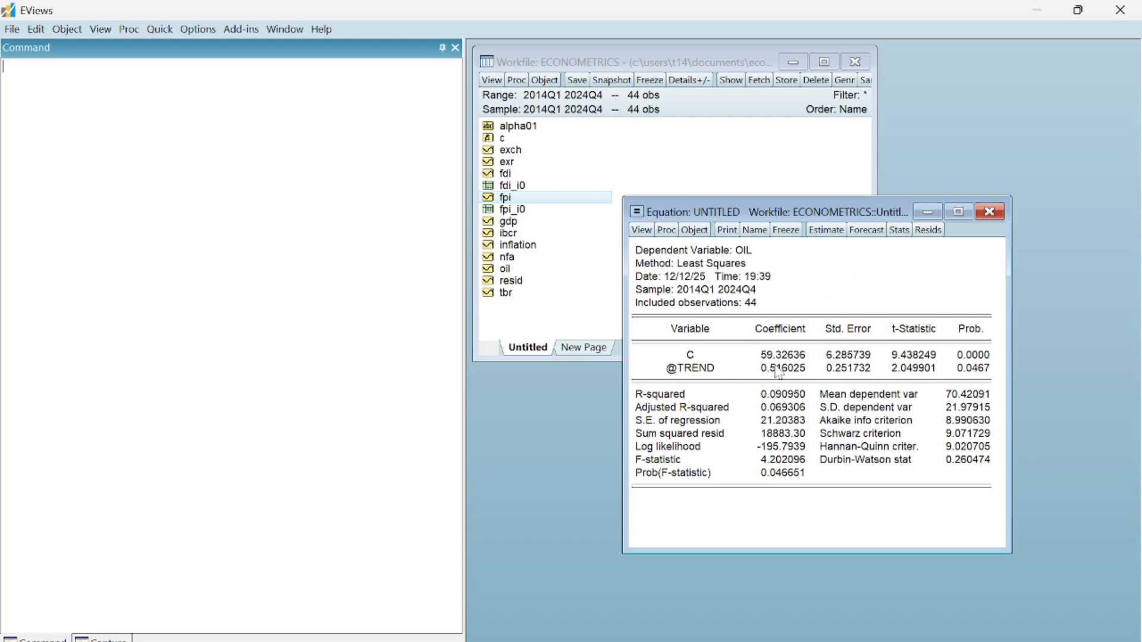
click(982, 224)
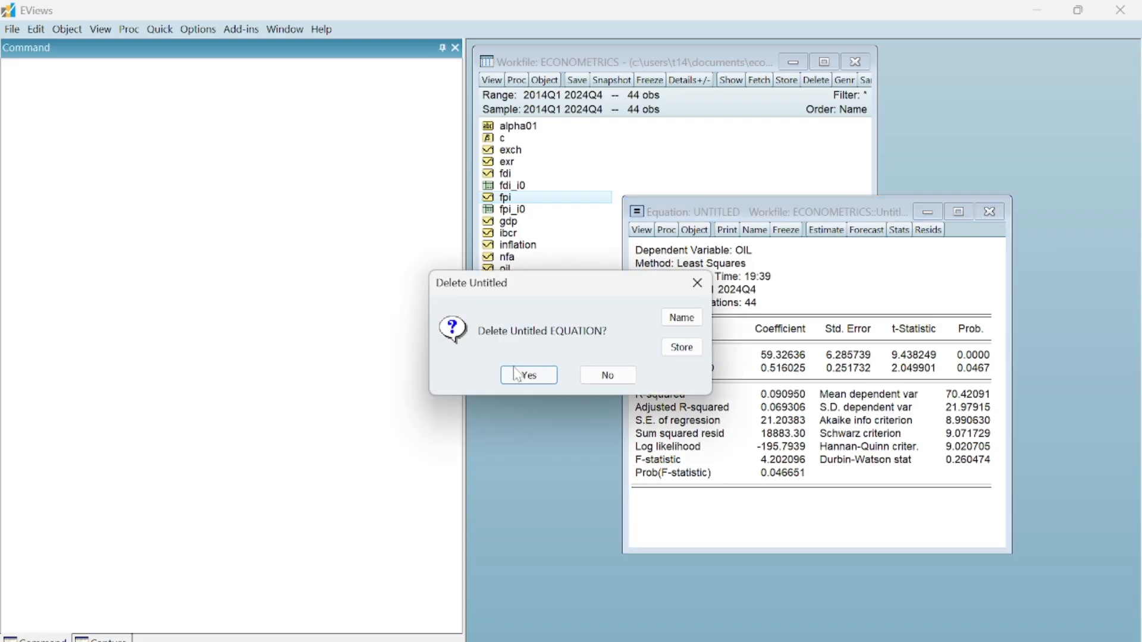
click(526, 377)
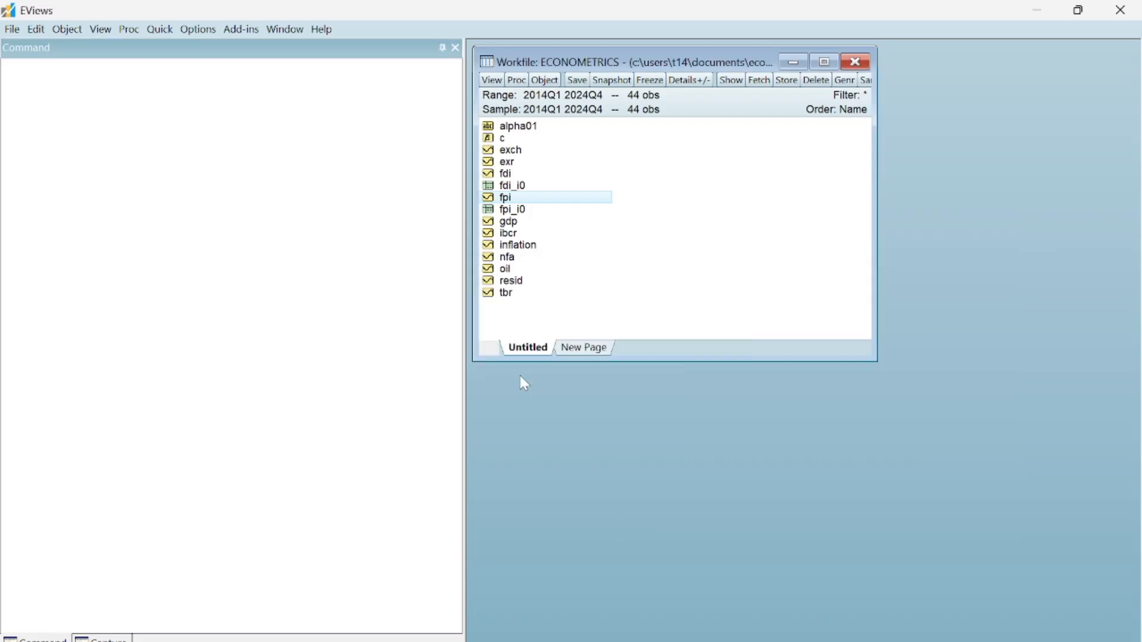
- Run a standard Augmented Dickey-Fuller test on the oil series in level with intercept only, and close the series after reading it
double_click(504, 269)
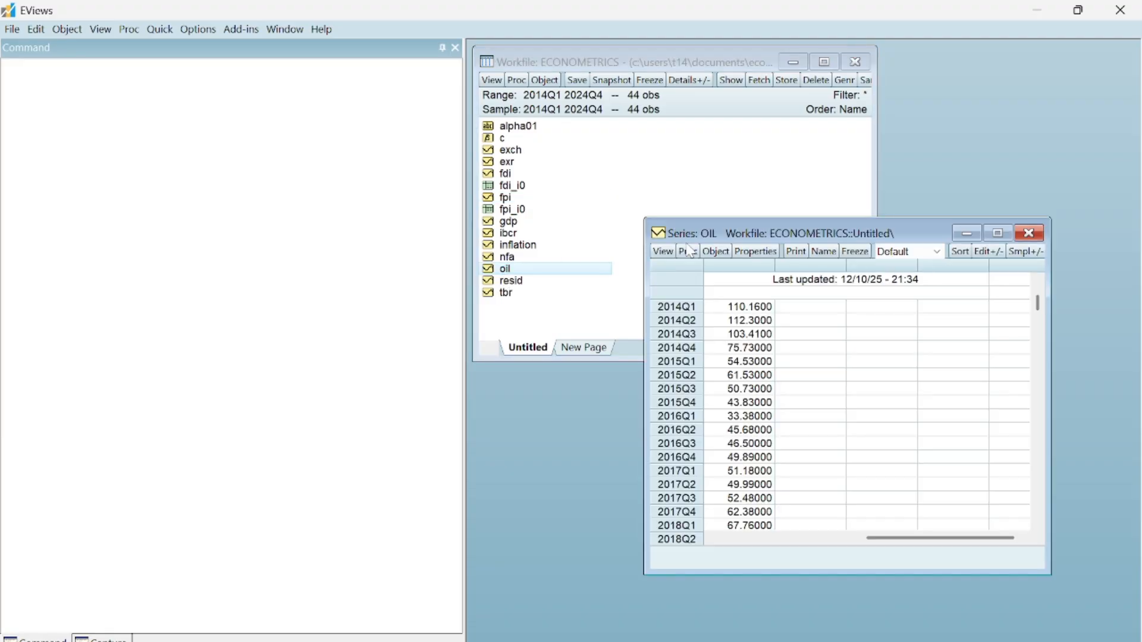
click(663, 252)
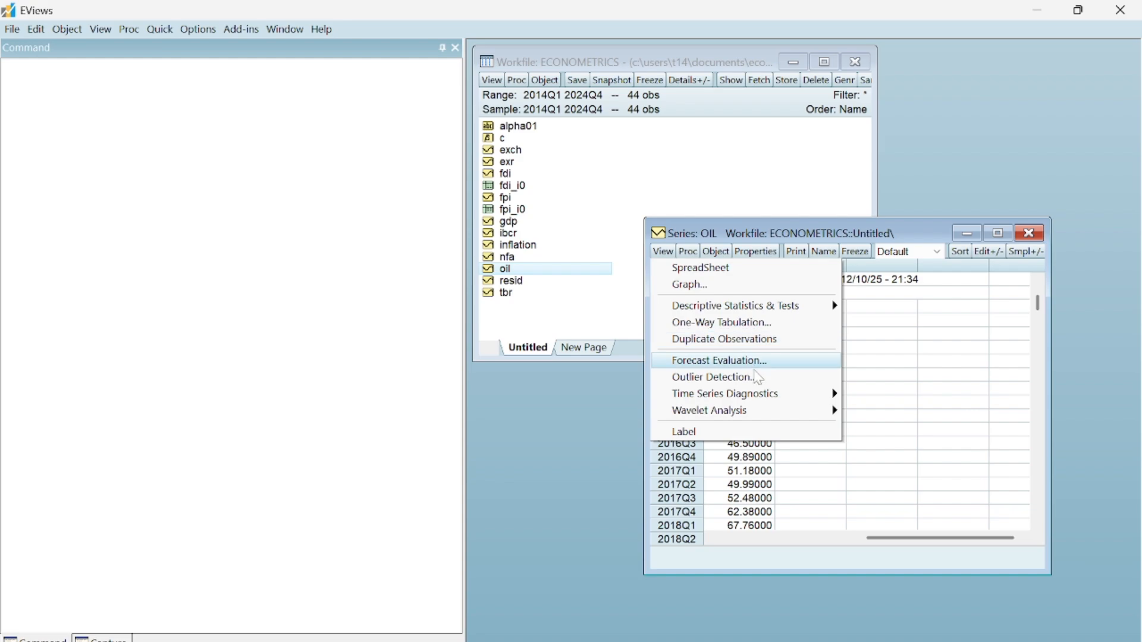
mouse_move(767, 397)
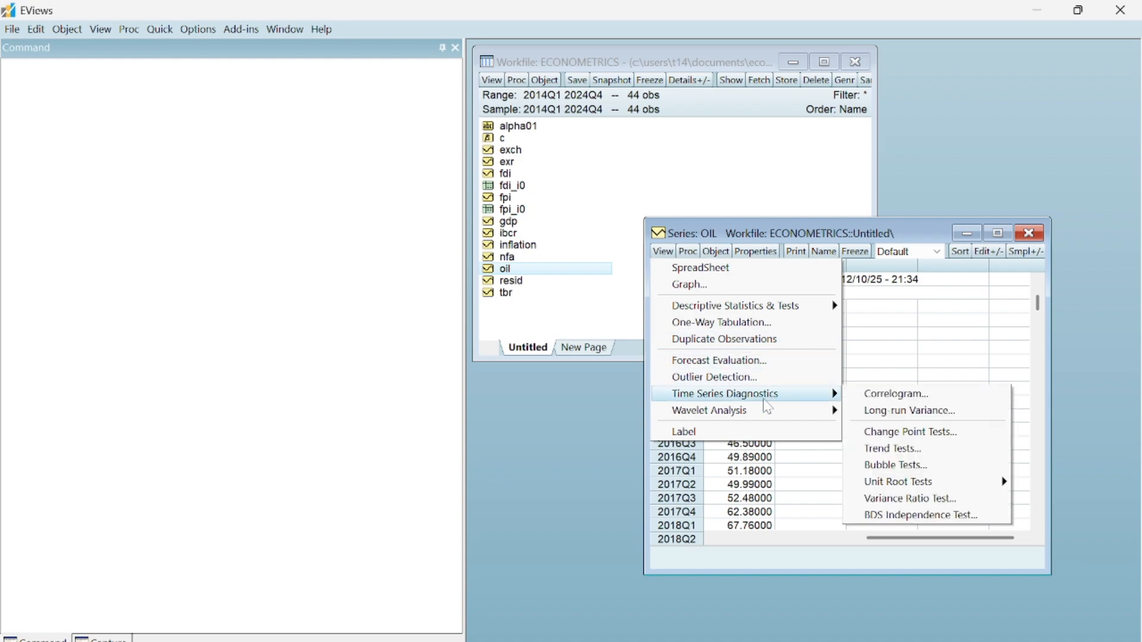
mouse_move(874, 482)
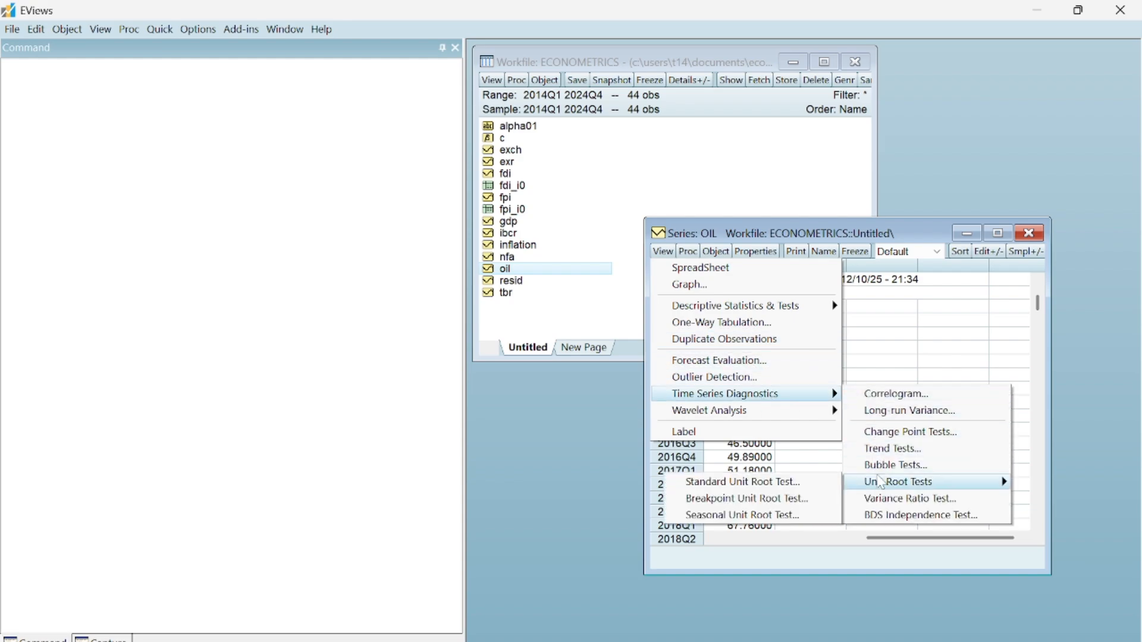
click(801, 489)
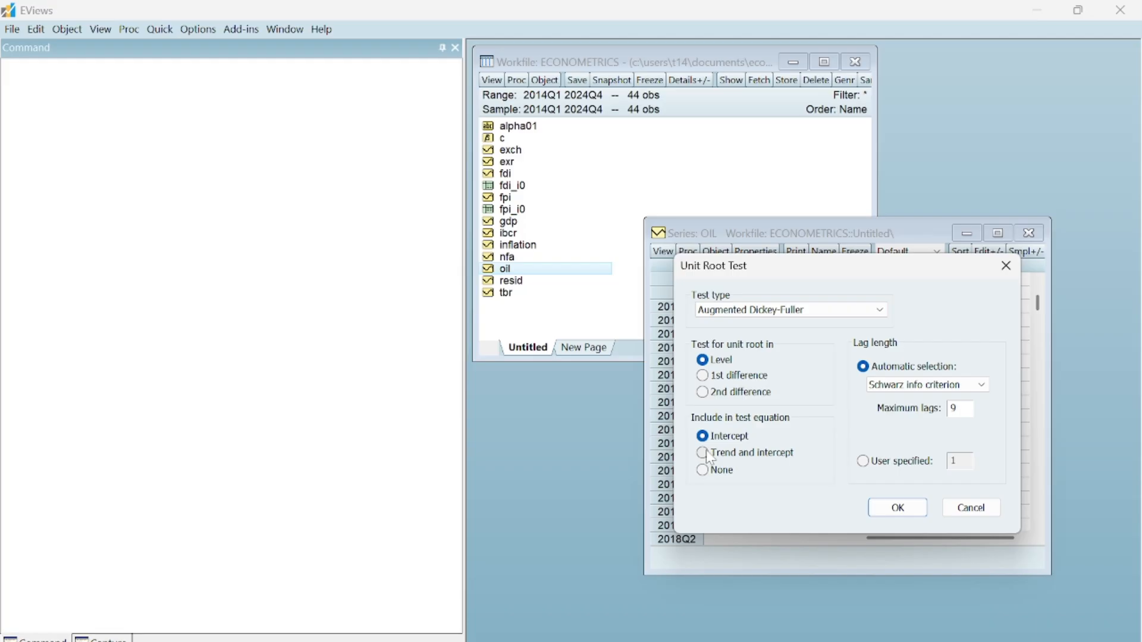
click(898, 508)
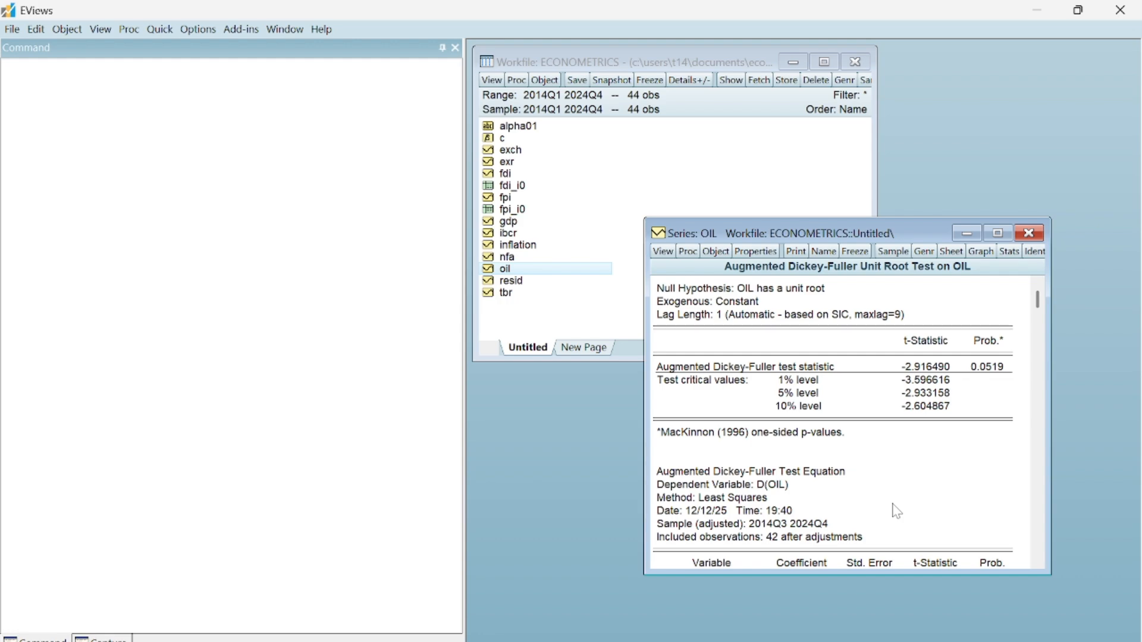
click(1037, 237)
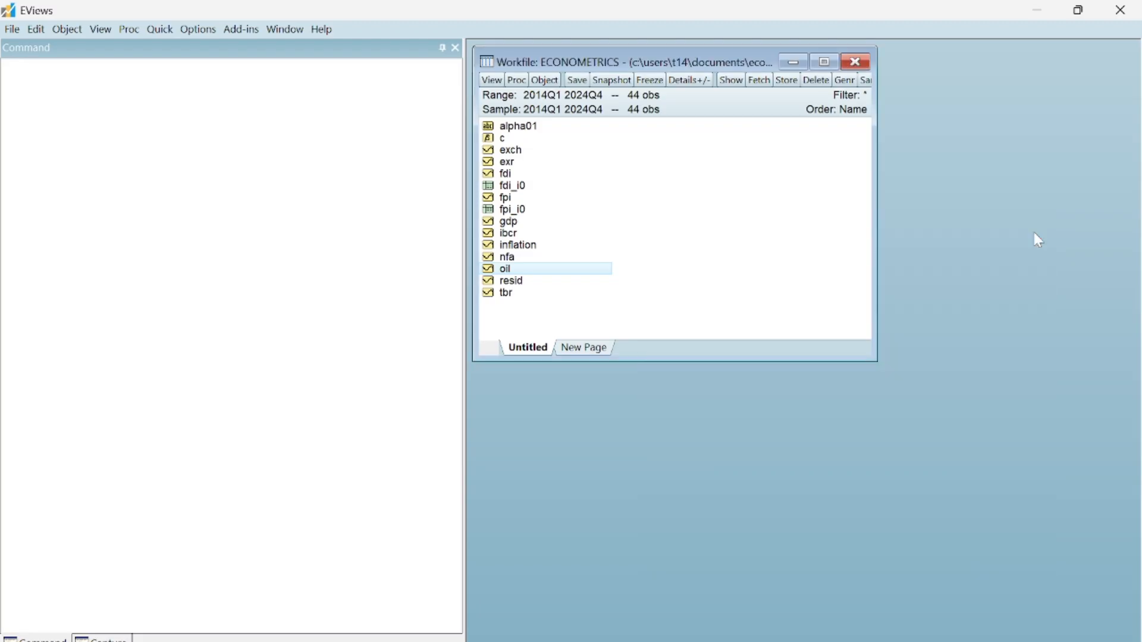
- Run a standard Augmented Dickey-Fuller test on the oil series in level with trend and intercept and automatic Schwarz lag selection
double_click(531, 273)
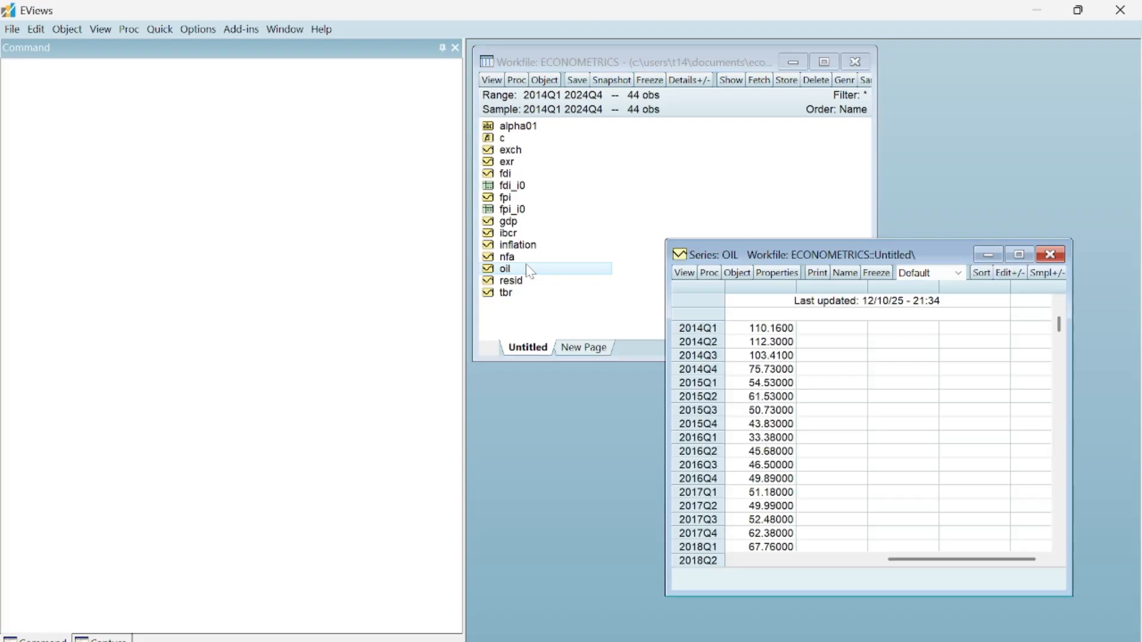
click(687, 276)
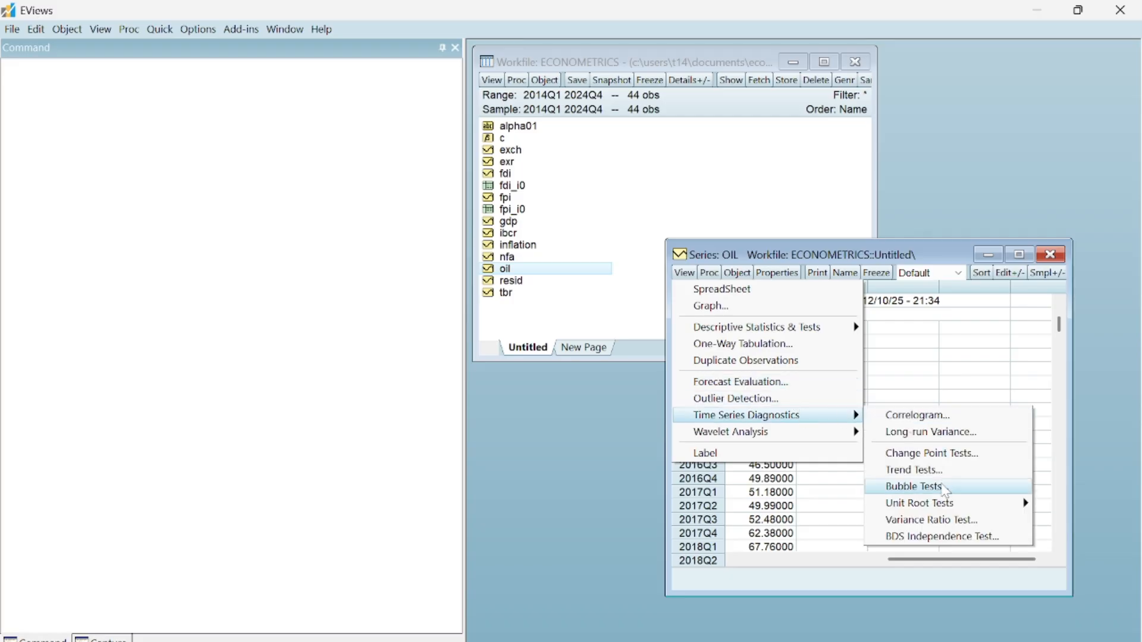
mouse_move(948, 504)
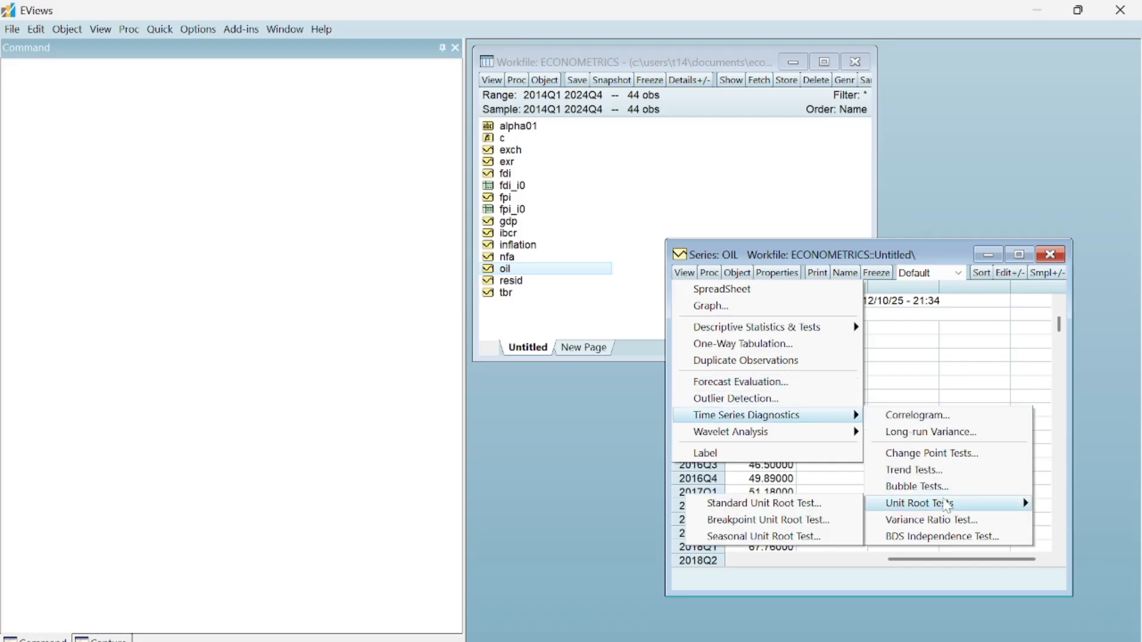
click(831, 503)
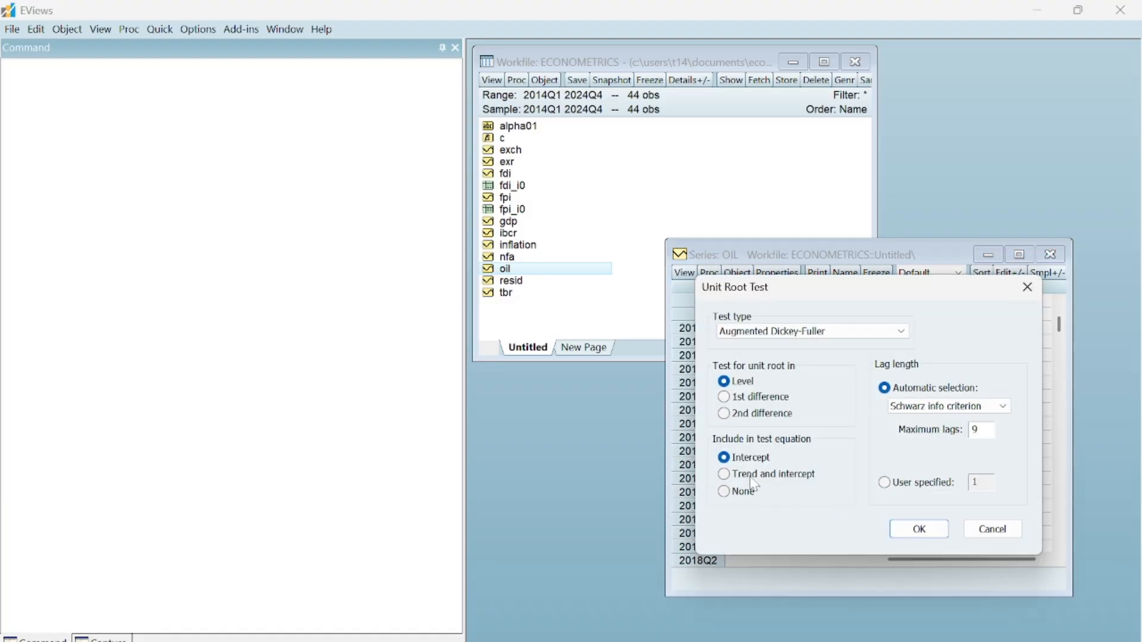
click(724, 475)
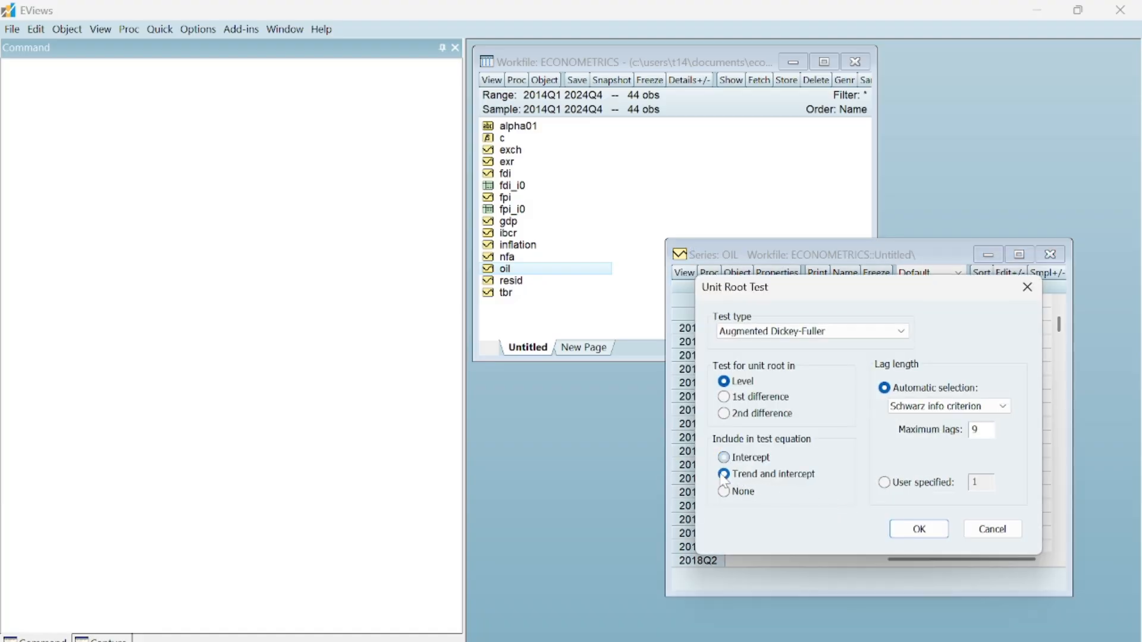
click(920, 531)
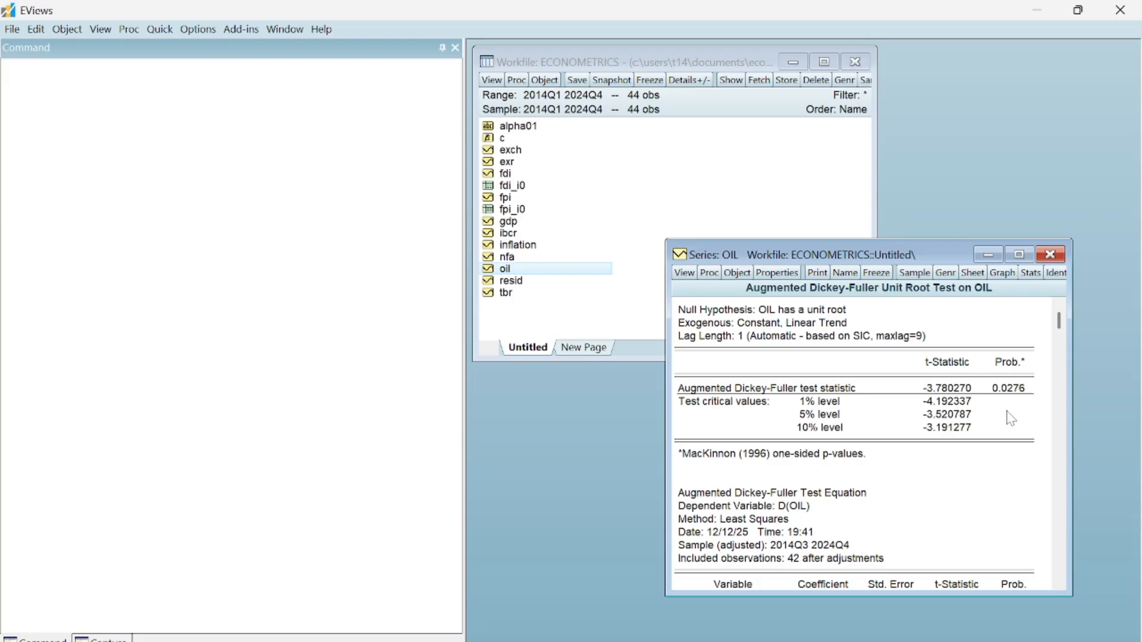
- Freeze the oil unit root output as a table named oil_i0 and close the table and series windows
click(874, 275)
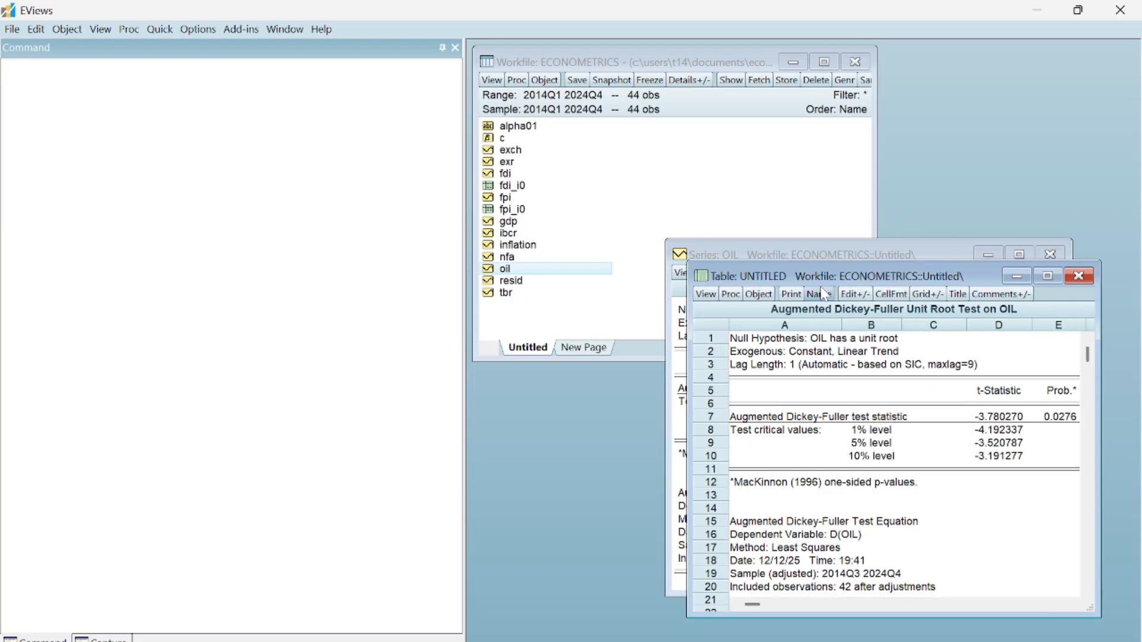
click(825, 293)
key(End)
key(BackSpace)
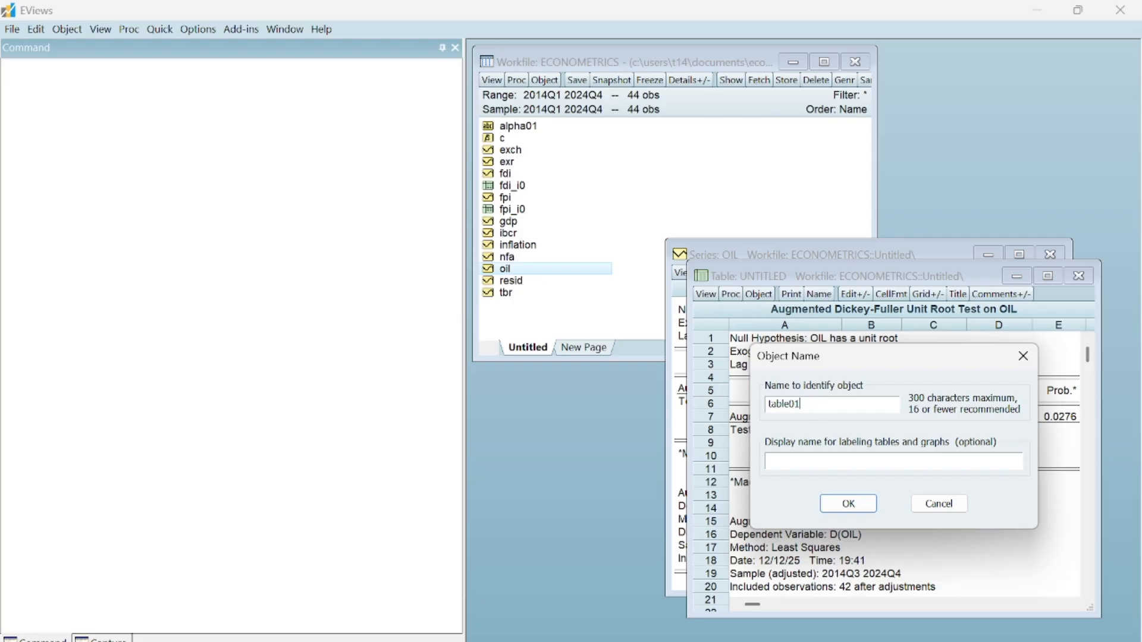
key(BackSpace)
key(BackSpace)
key(BackSpace)
key(BackSpace)
key(BackSpace)
key(BackSpace)
text(oil_10)
click(849, 504)
click(1081, 277)
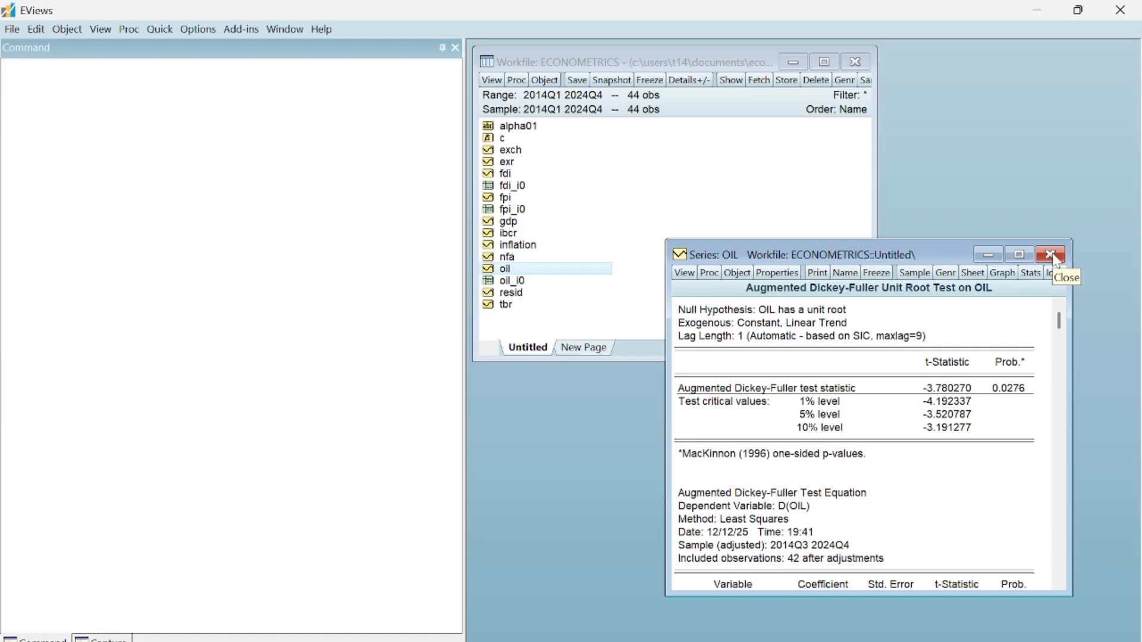
click(1053, 256)
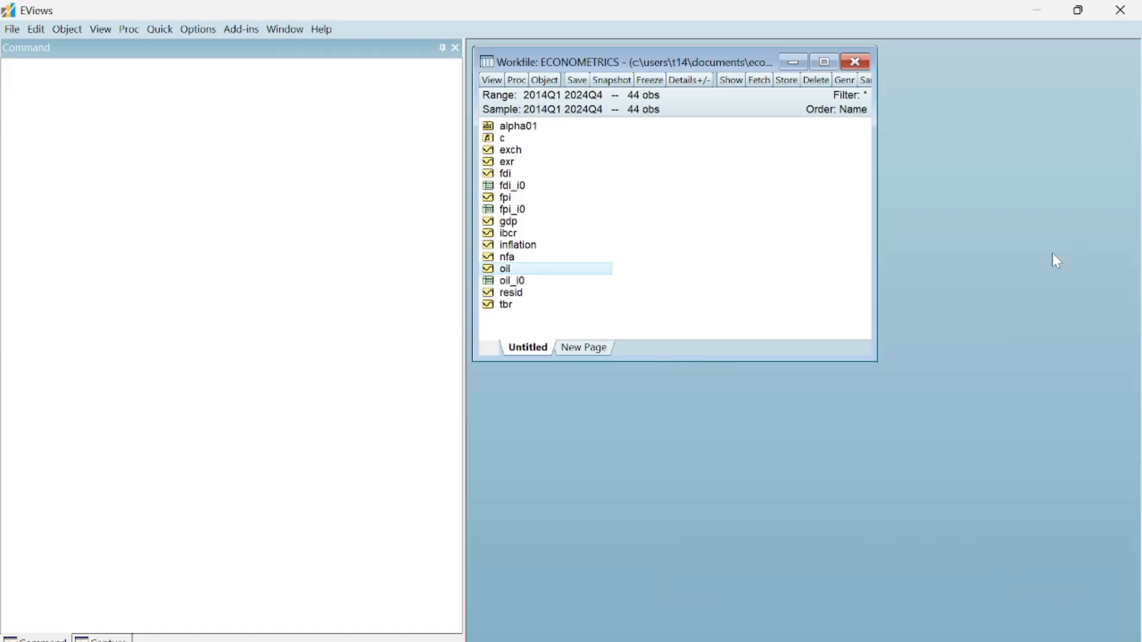
- Run a standard Augmented Dickey-Fuller test on the inflation series in level with intercept and automatic Schwarz lag selection
double_click(528, 246)
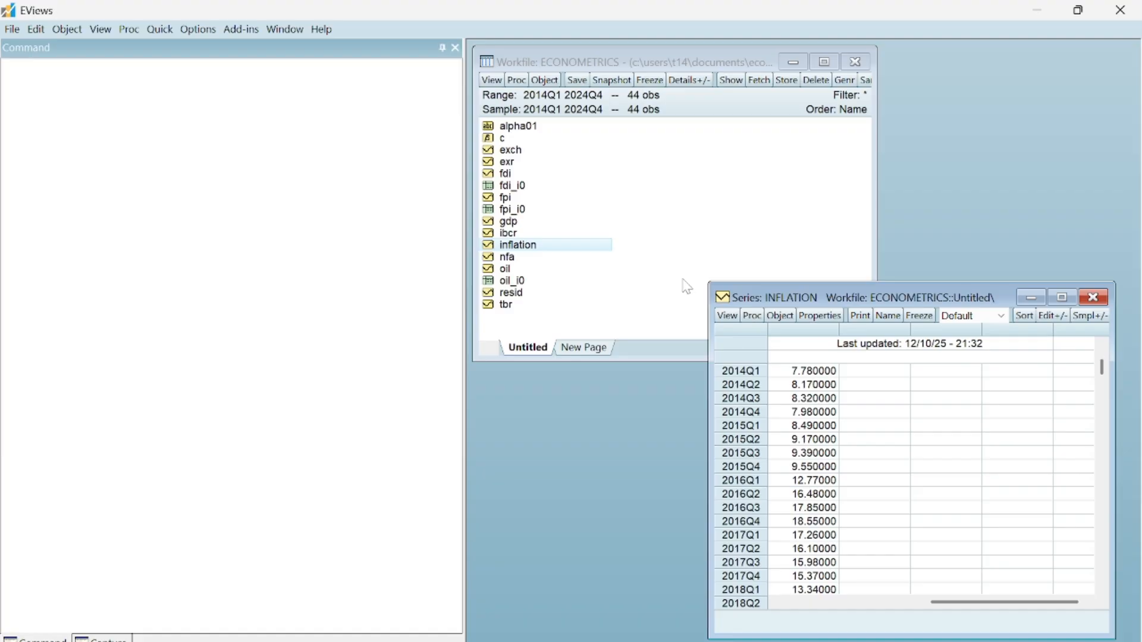
click(729, 316)
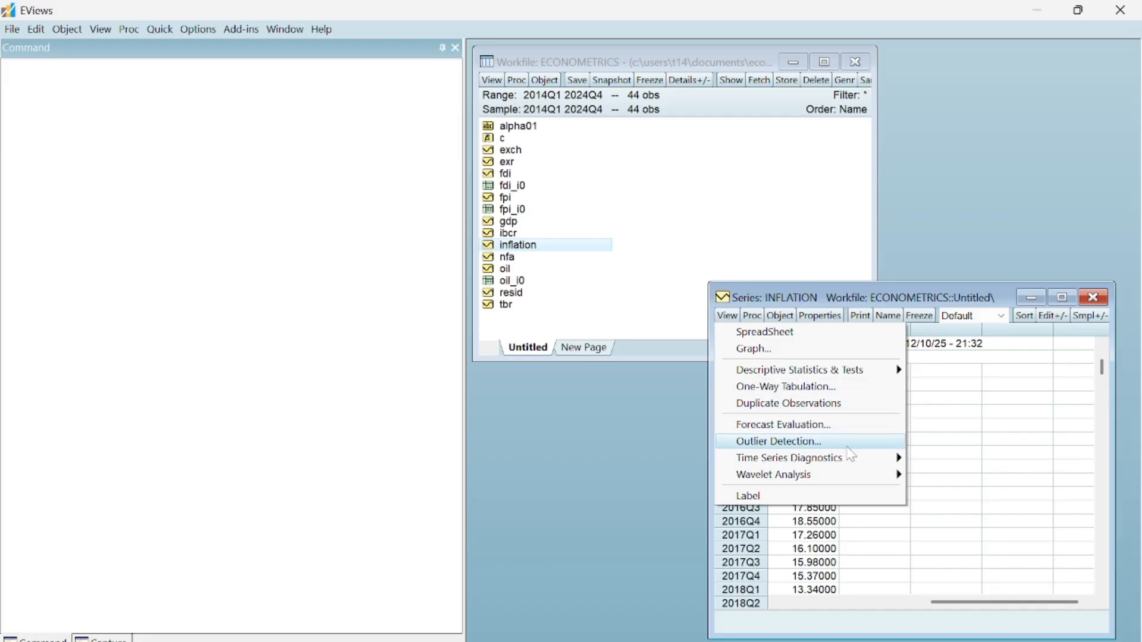
mouse_move(884, 467)
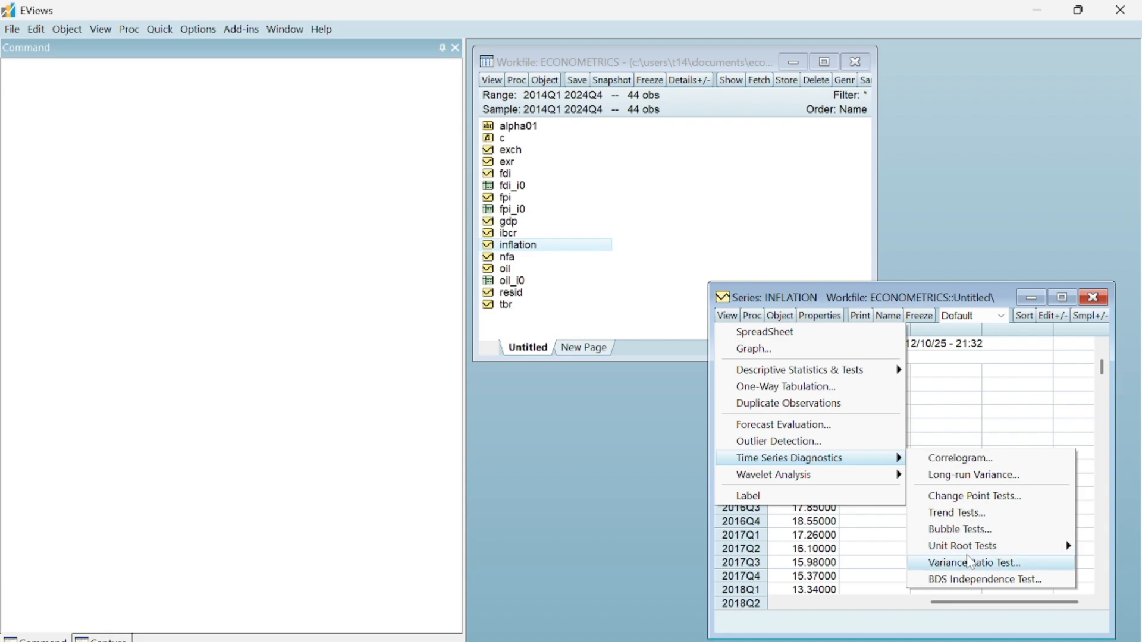
mouse_move(975, 551)
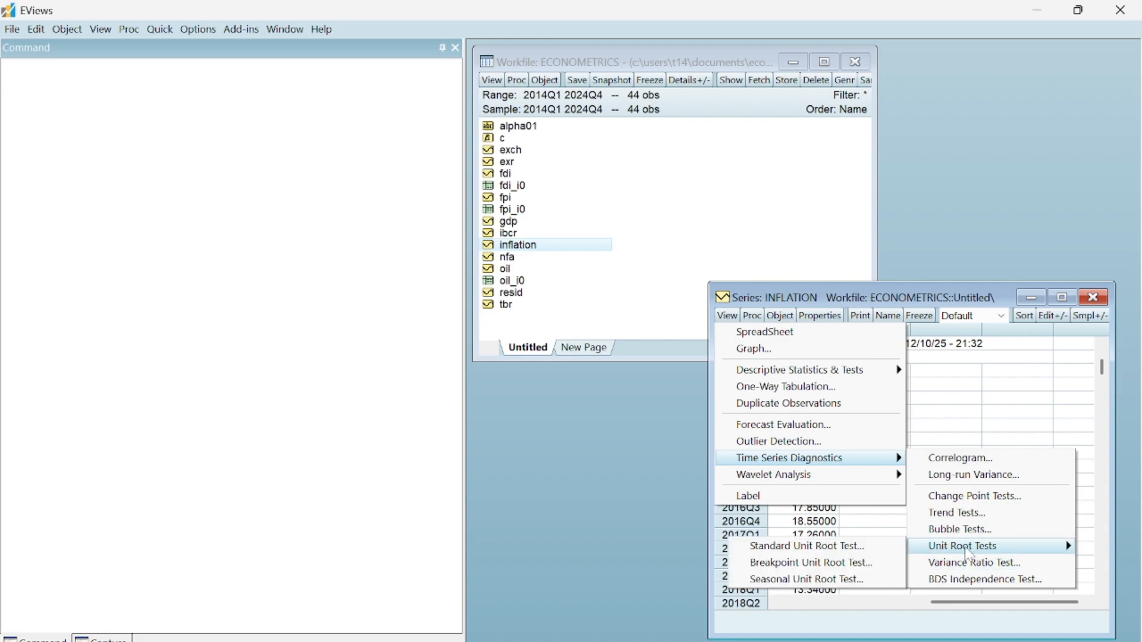
click(850, 548)
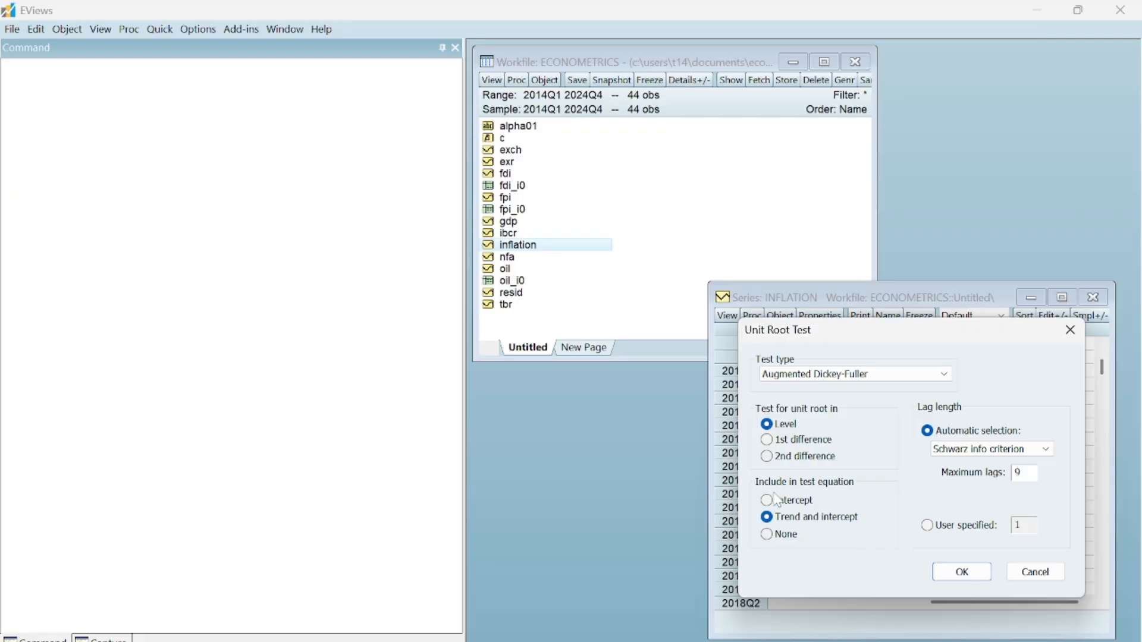
click(769, 501)
click(954, 572)
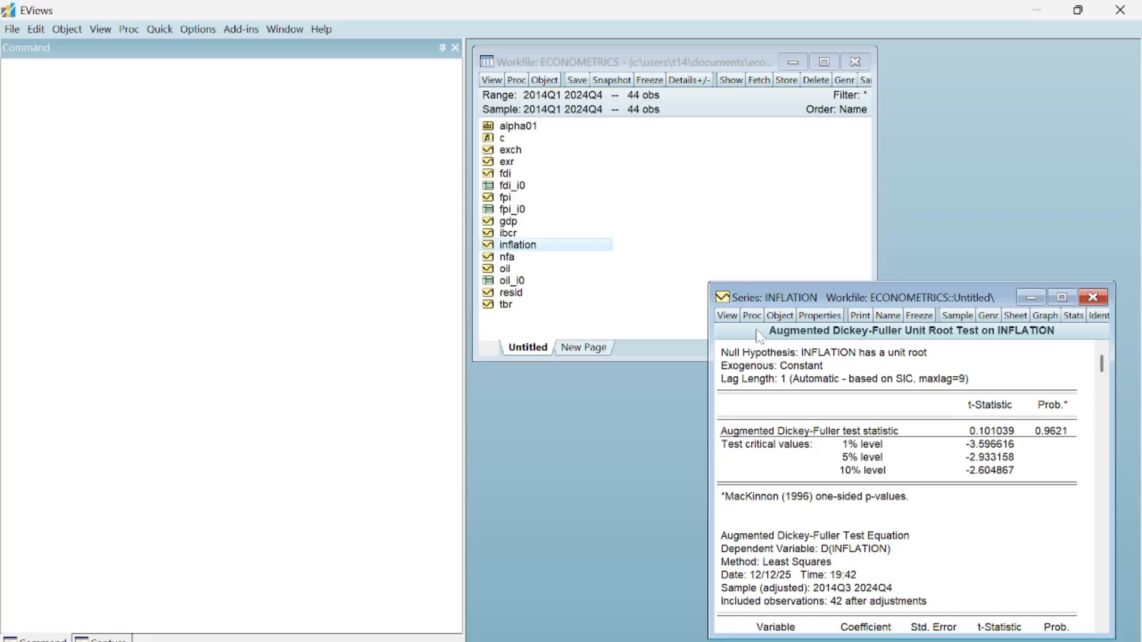
- Run a standard Augmented Dickey-Fuller test on the inflation series in 1st difference with intercept and automatic Schwarz lag selection
click(728, 315)
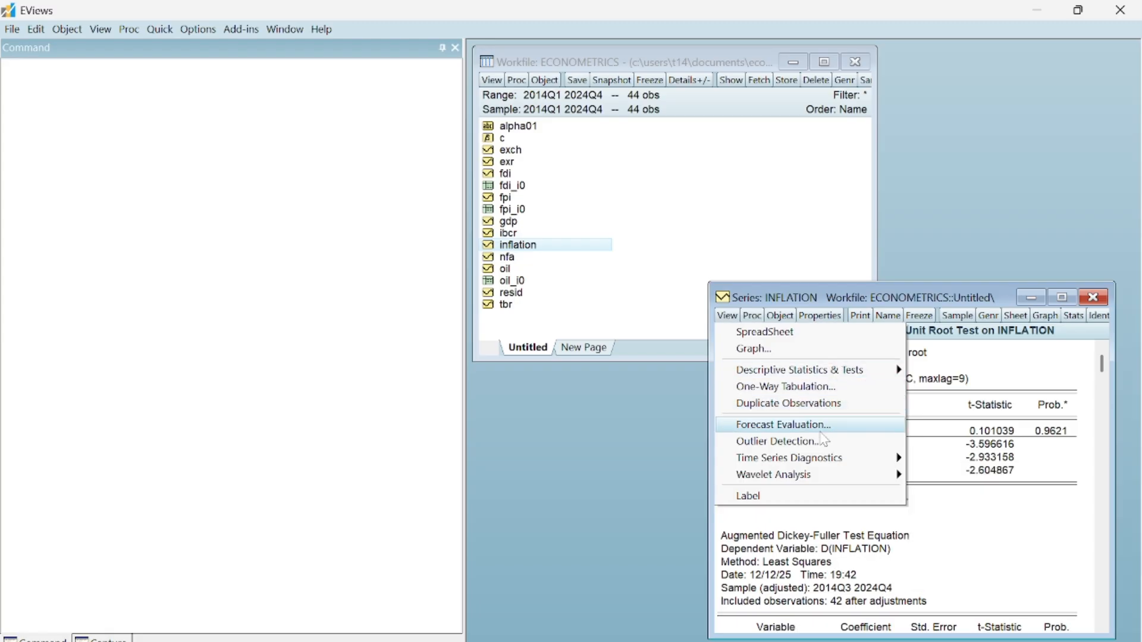
mouse_move(835, 461)
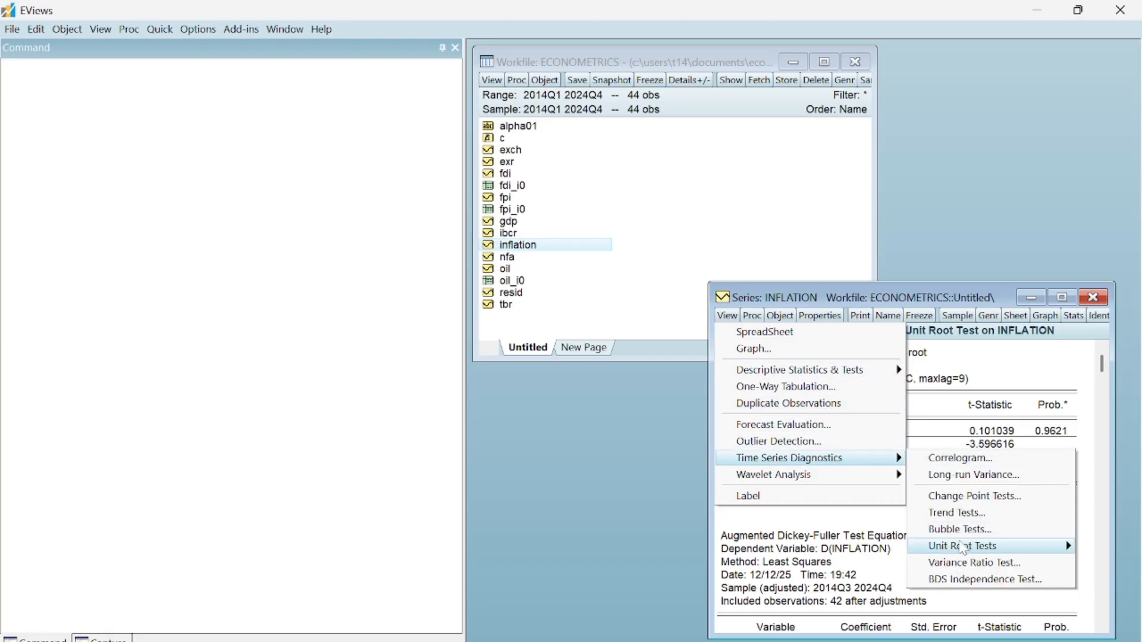
mouse_move(965, 554)
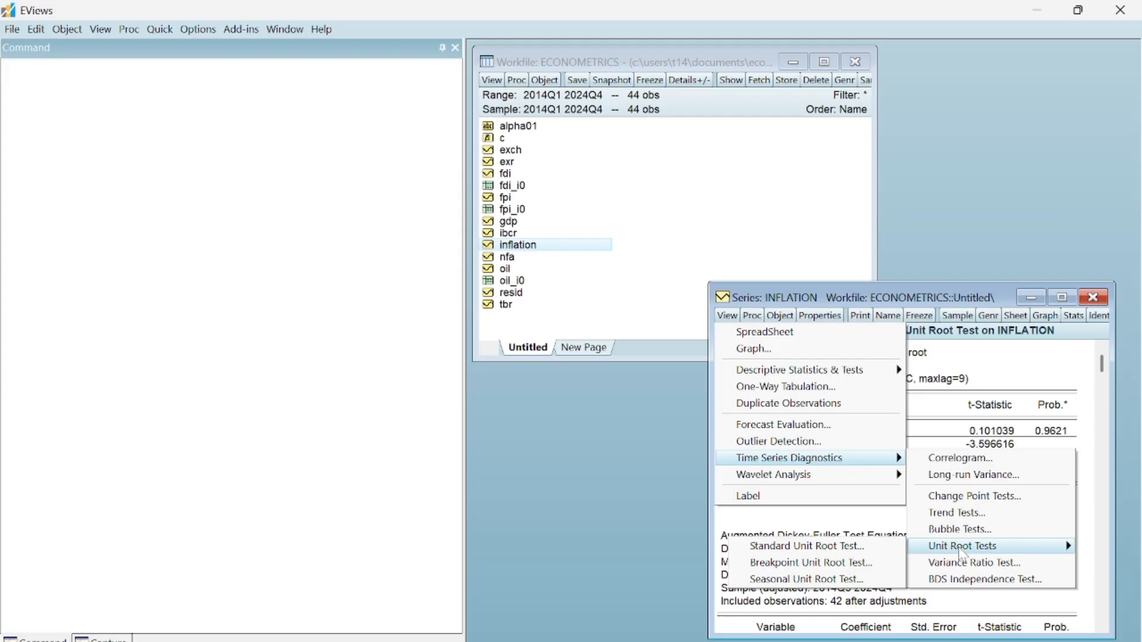
click(872, 546)
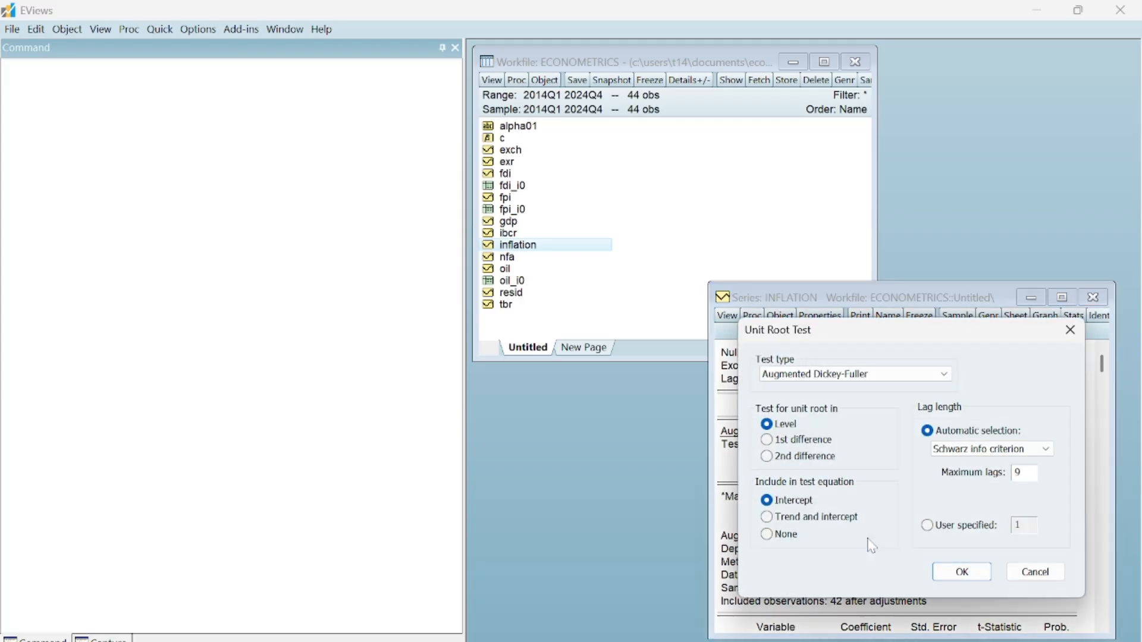
click(769, 441)
click(946, 573)
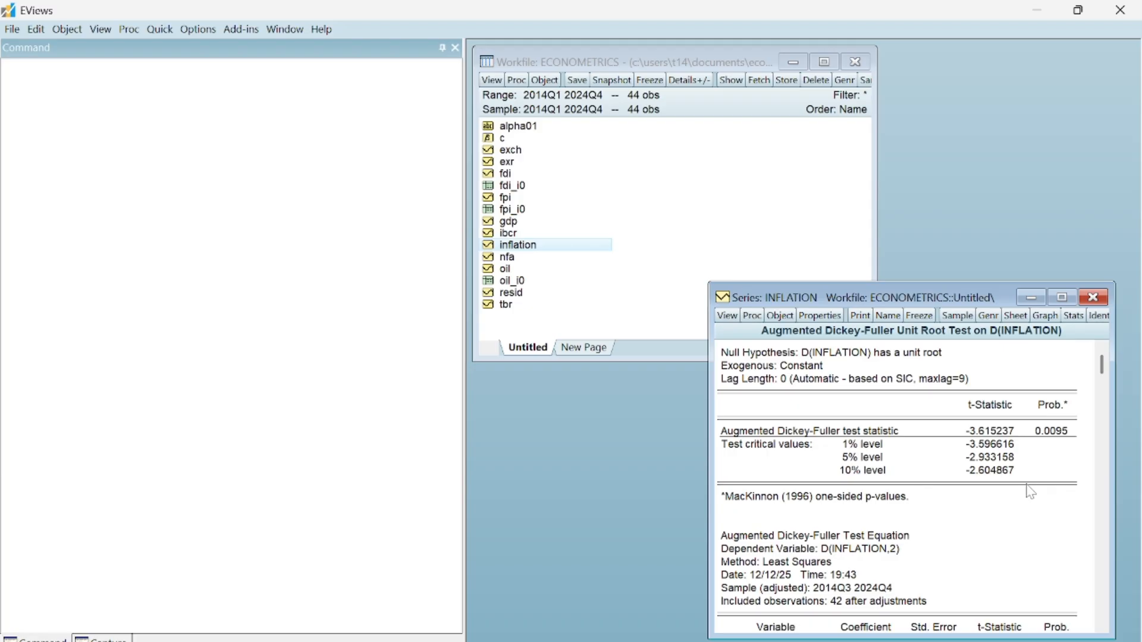
- Rerun the standard Augmented Dickey-Fuller test on the inflation series in level with intercept
click(728, 317)
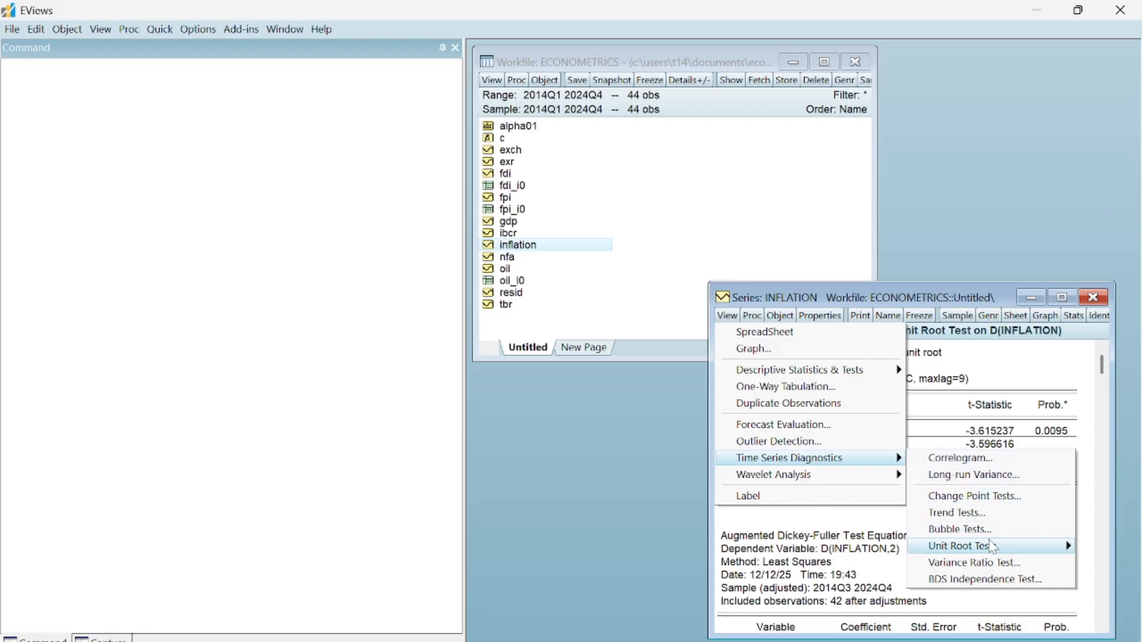
mouse_move(994, 547)
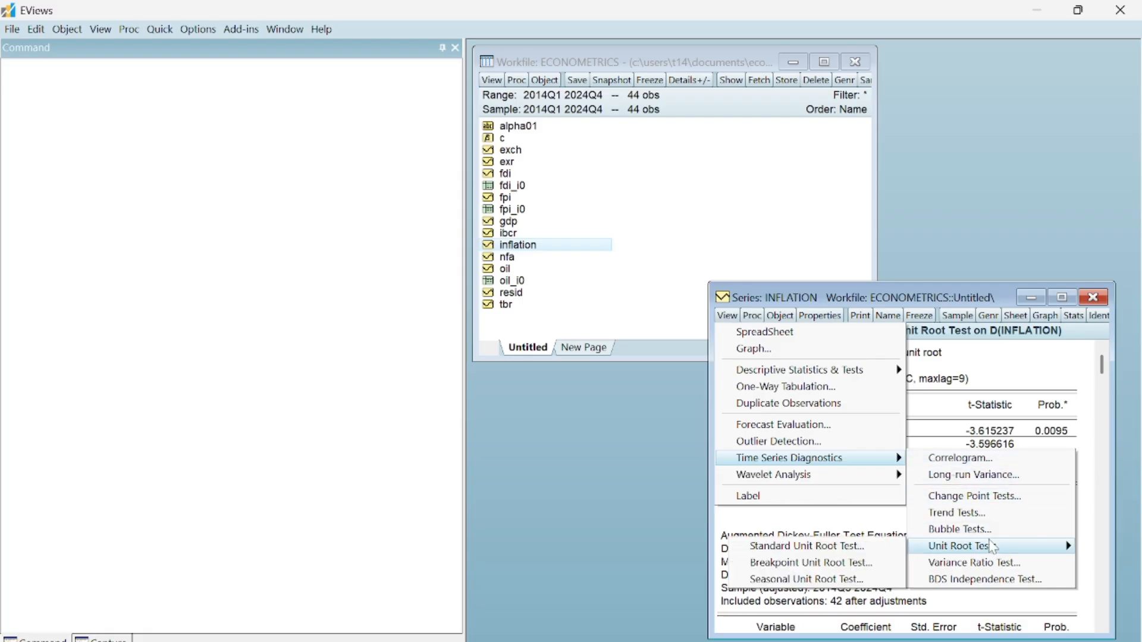
click(857, 551)
click(771, 426)
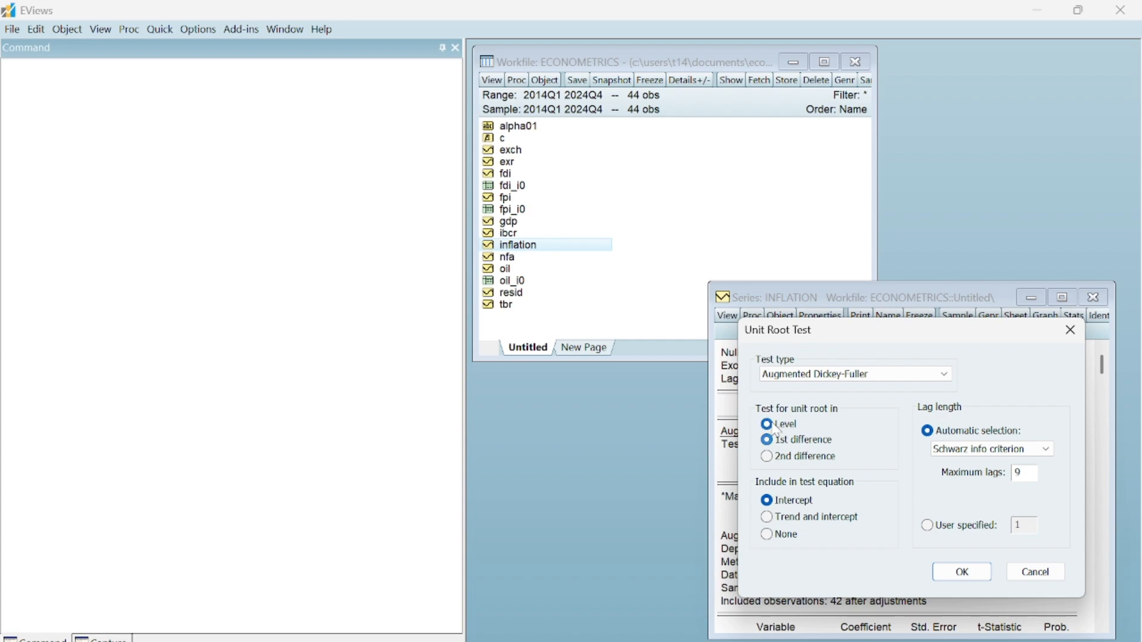
click(960, 573)
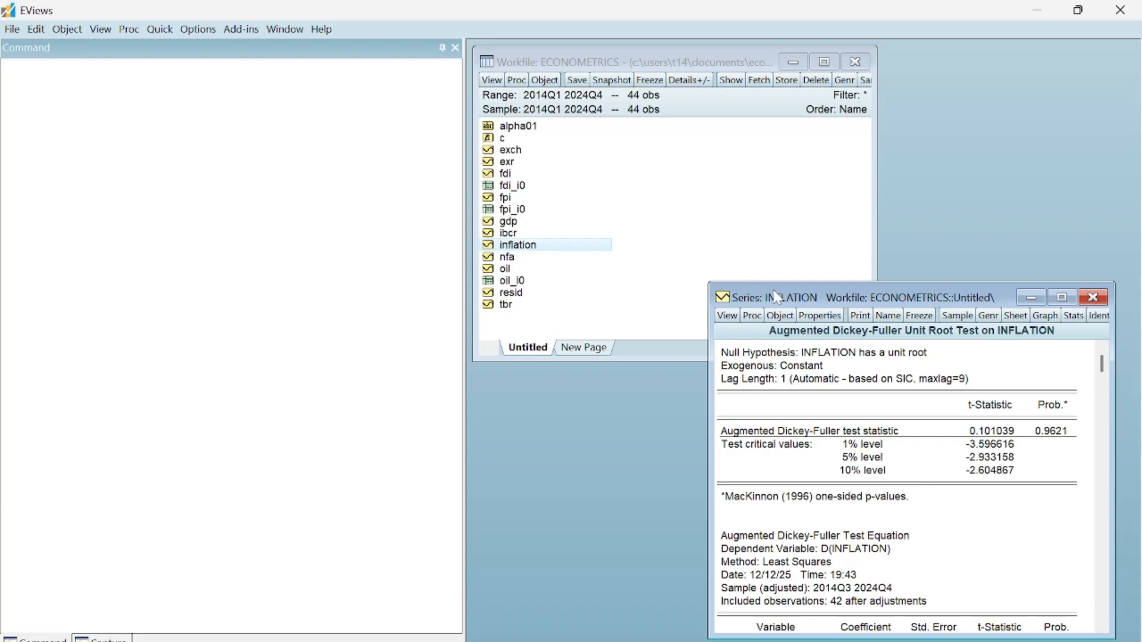
- Switch the inflation unit root test back to 1st difference, keeping Augmented Dickey-Fuller, intercept and automatic Schwarz lag selection
click(719, 318)
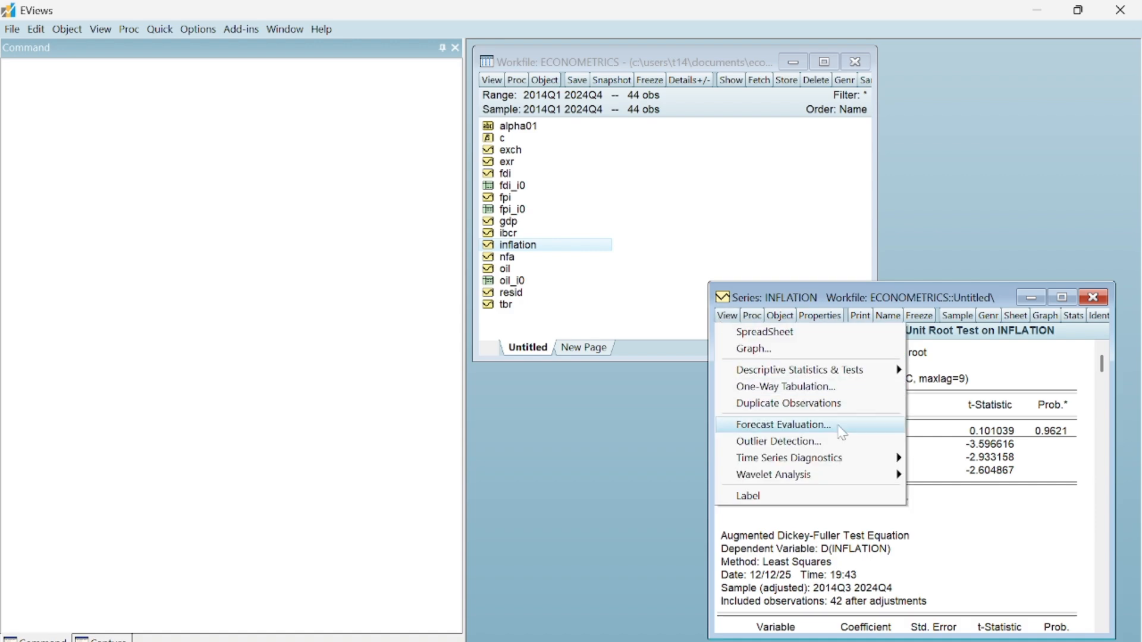
mouse_move(861, 460)
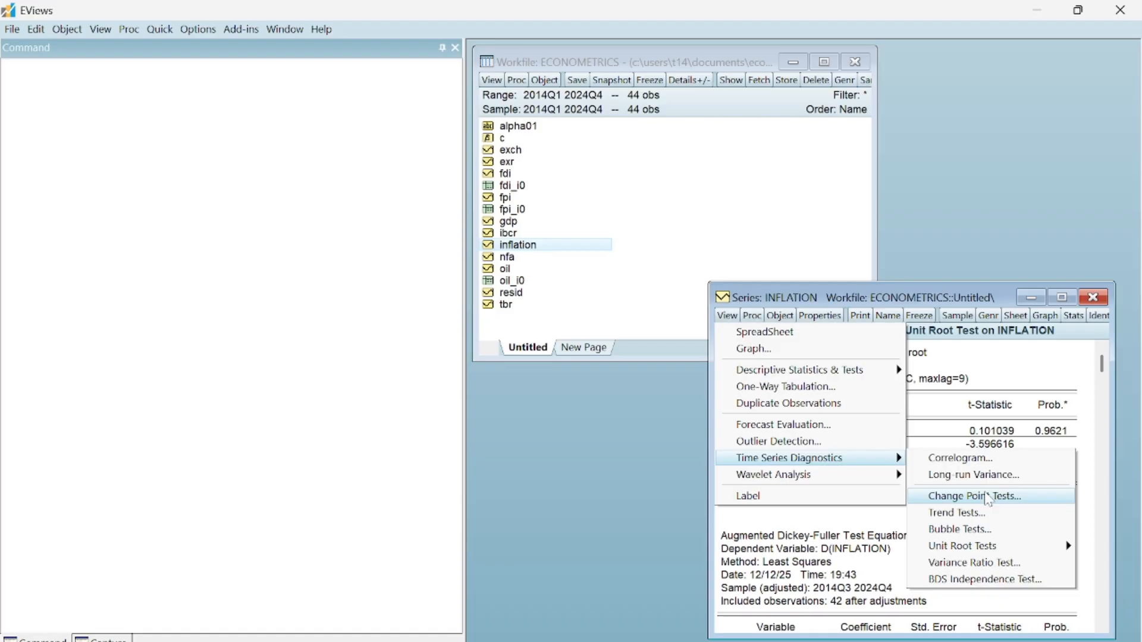
mouse_move(999, 553)
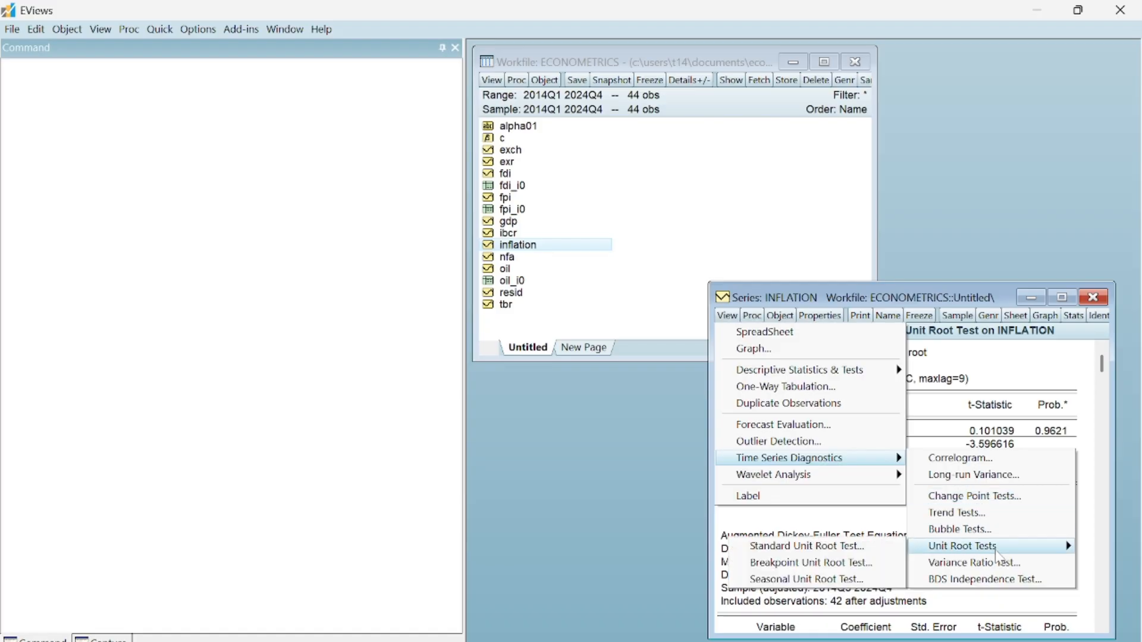
click(880, 556)
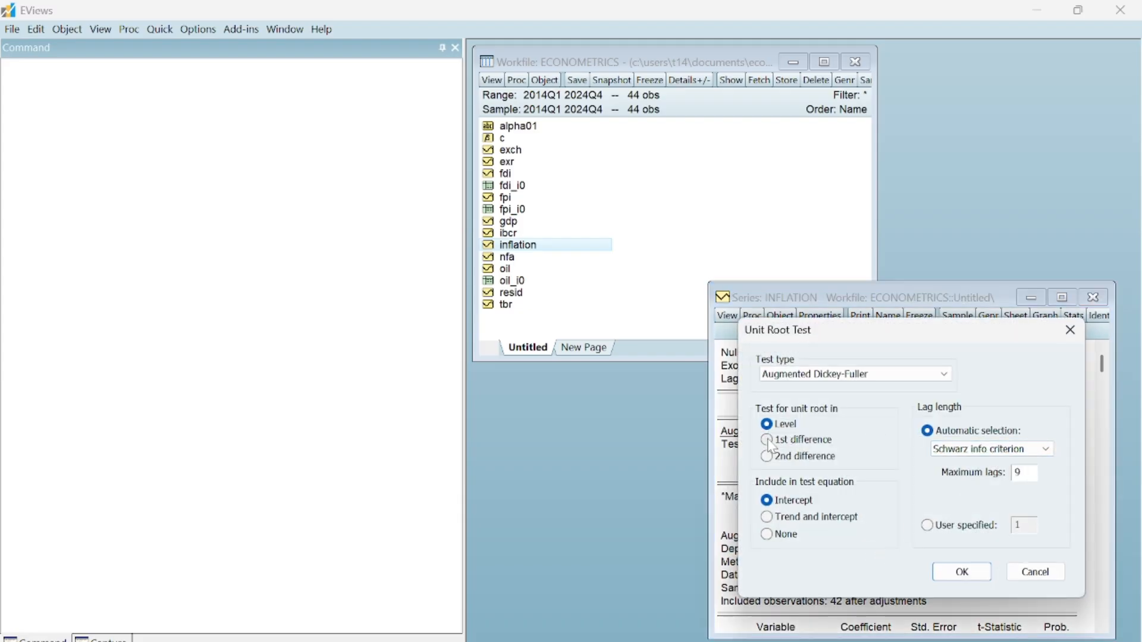
click(779, 443)
click(942, 571)
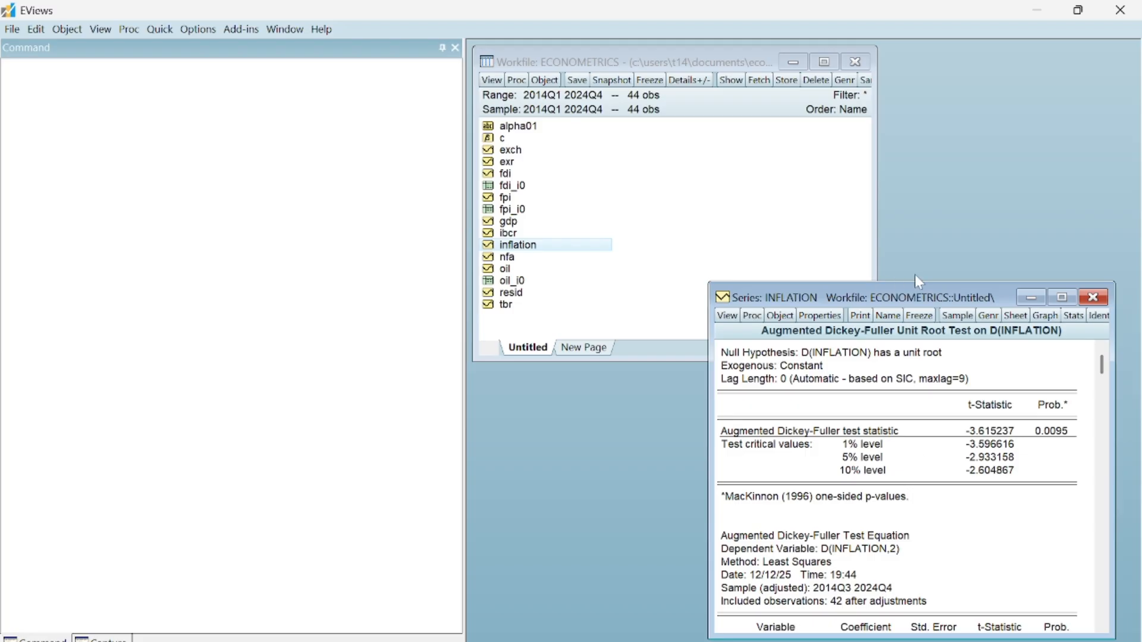
- Freeze the first-difference inflation unit root output as a table named INF_i1 and close the table window
click(921, 315)
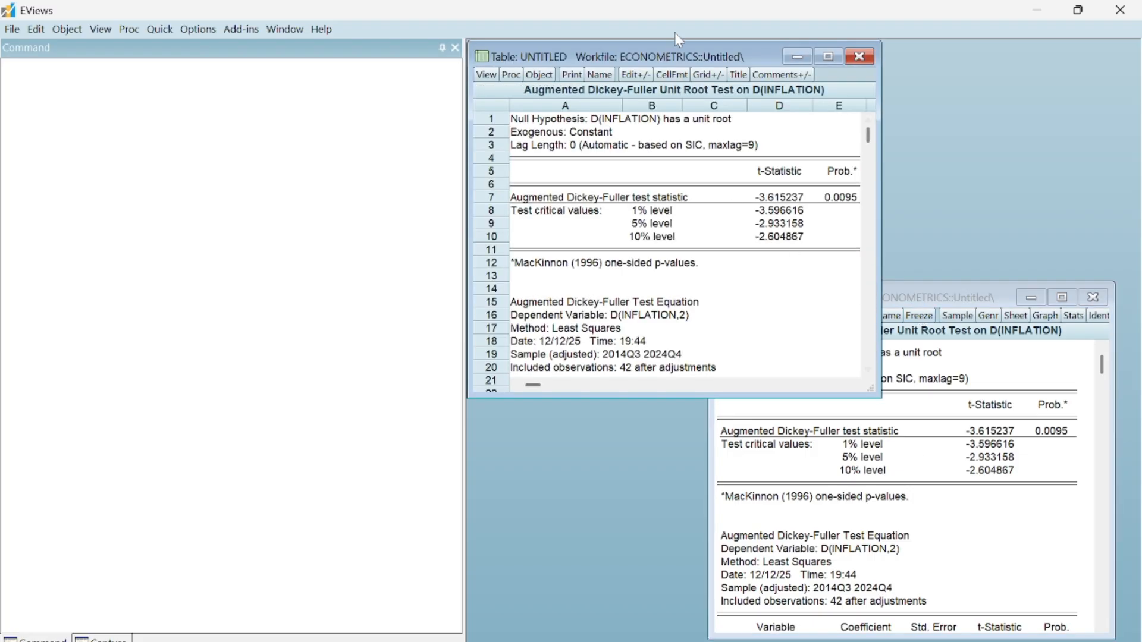
click(599, 75)
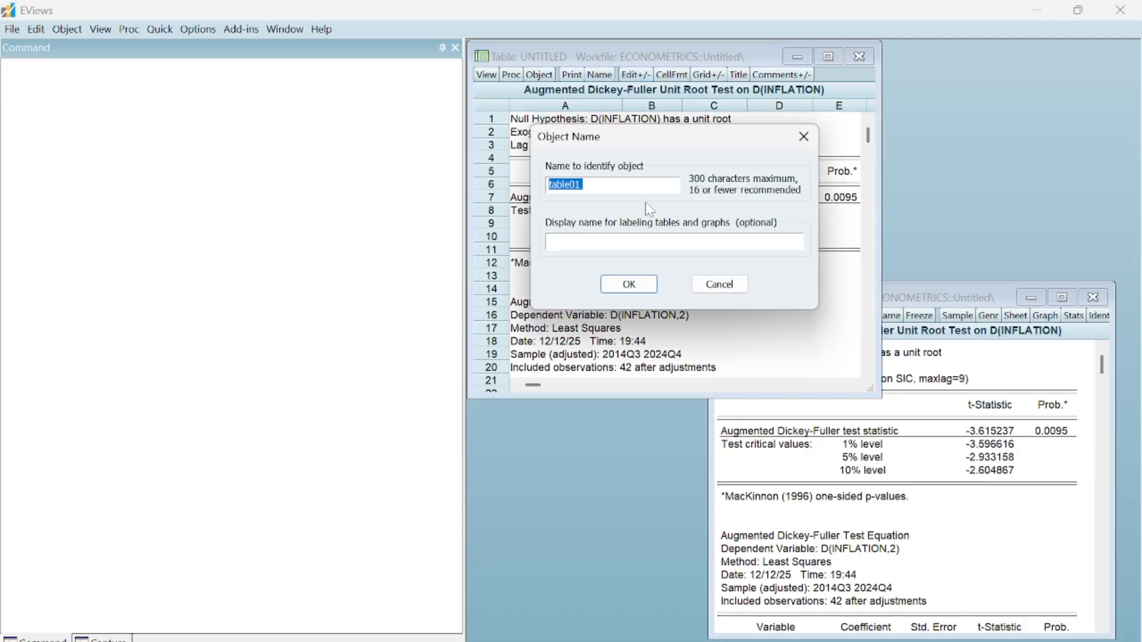
click(582, 185)
key(BackSpace)
key(BackSpace)
key(BackSpace)
key(BackSpace)
key(BackSpace)
key(BackSpace)
key(BackSpace)
text(INF_i1)
key(Return)
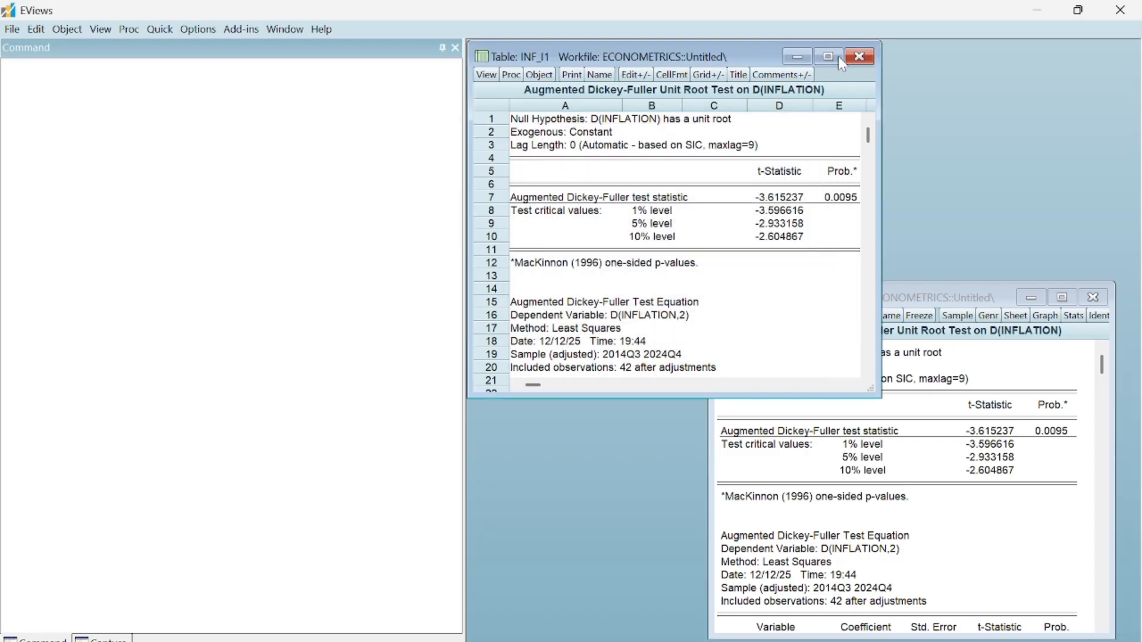
click(859, 57)
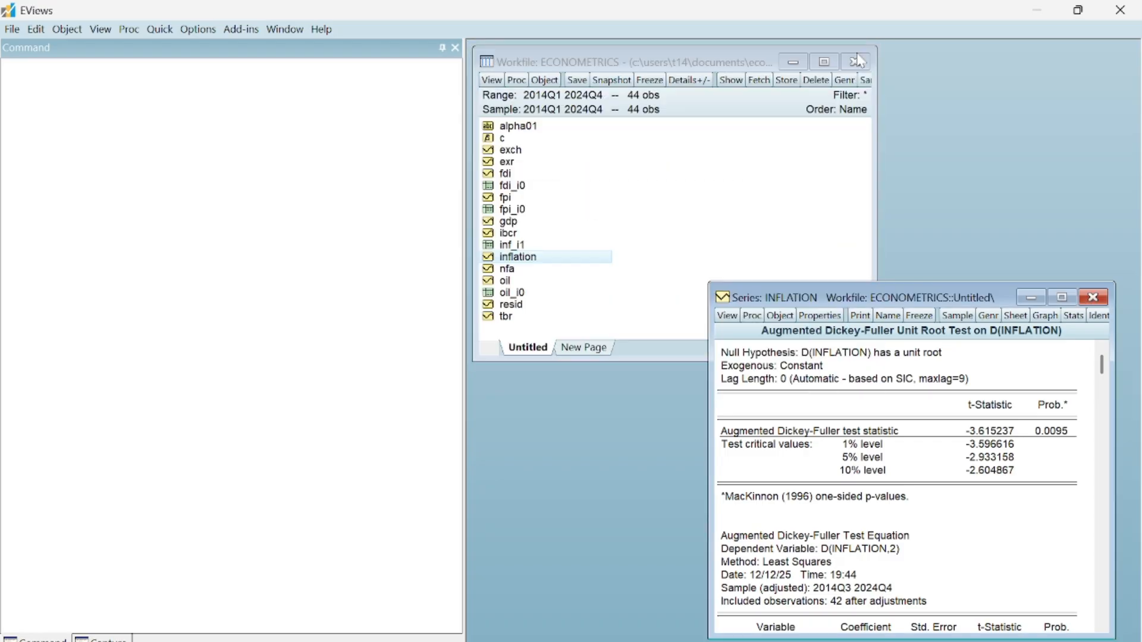